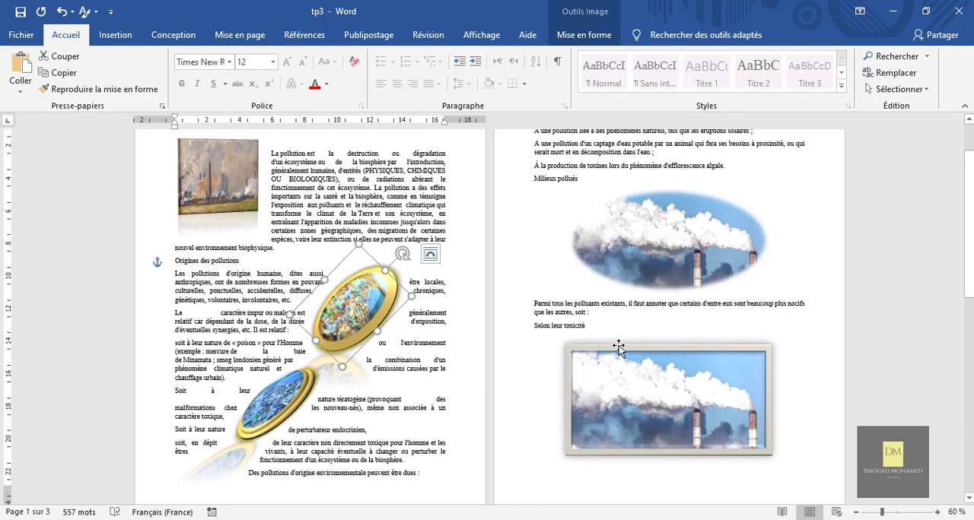
# Step: Rotate the upper gold-framed oval picture on page 1 slightly counterclockwise and deselect it
pyautogui.scroll(-1, 368, 281)
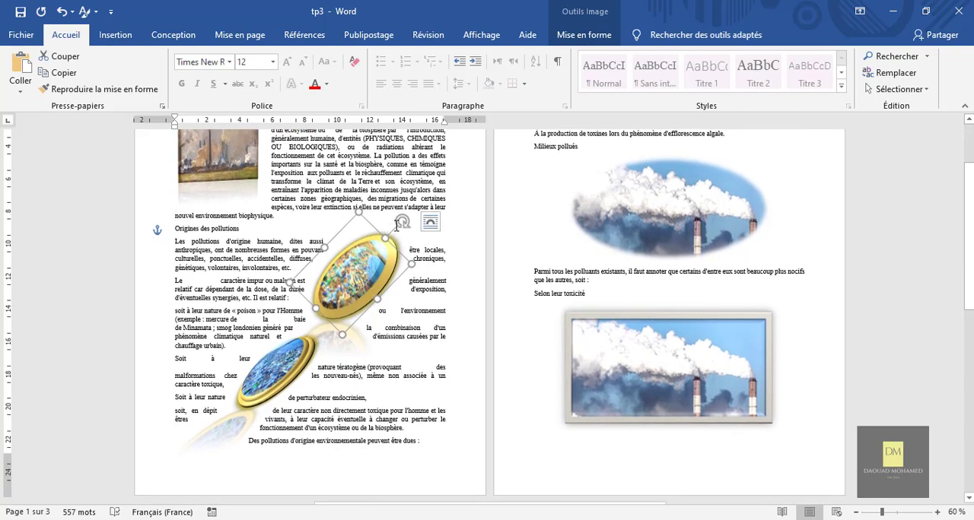
pyautogui.moveTo(402, 221); pyautogui.dragTo(380, 218)
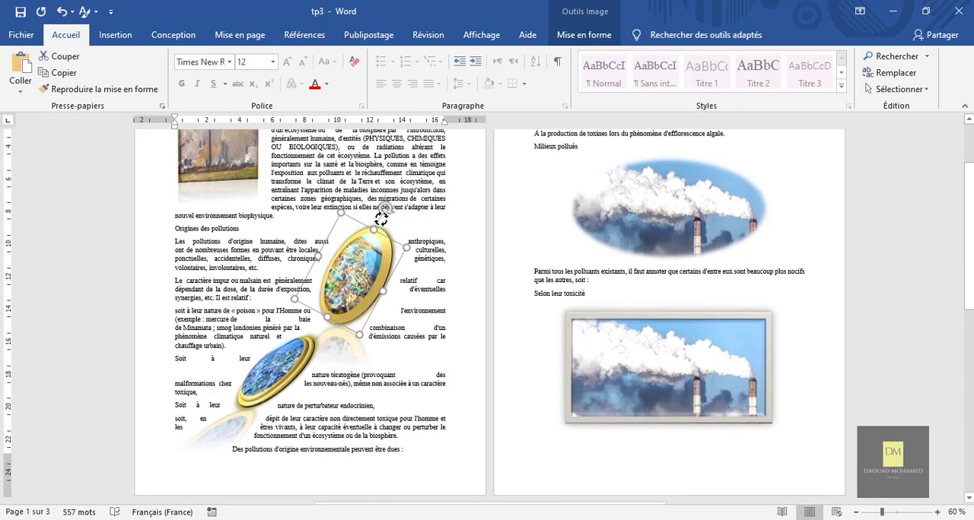
pyautogui.click(466, 283)
# Step: Move the garbage container picture behind the "Pollution des sols" text slightly to the right and down
pyautogui.scroll(-5, 465, 282)
pyautogui.scroll(-8, 465, 282)
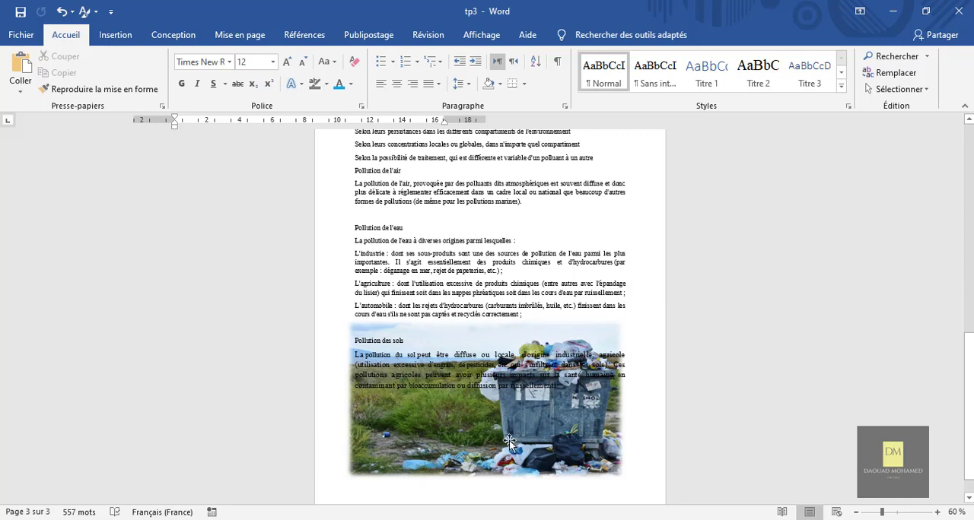
pyautogui.moveTo(512, 445); pyautogui.dragTo(539, 450)
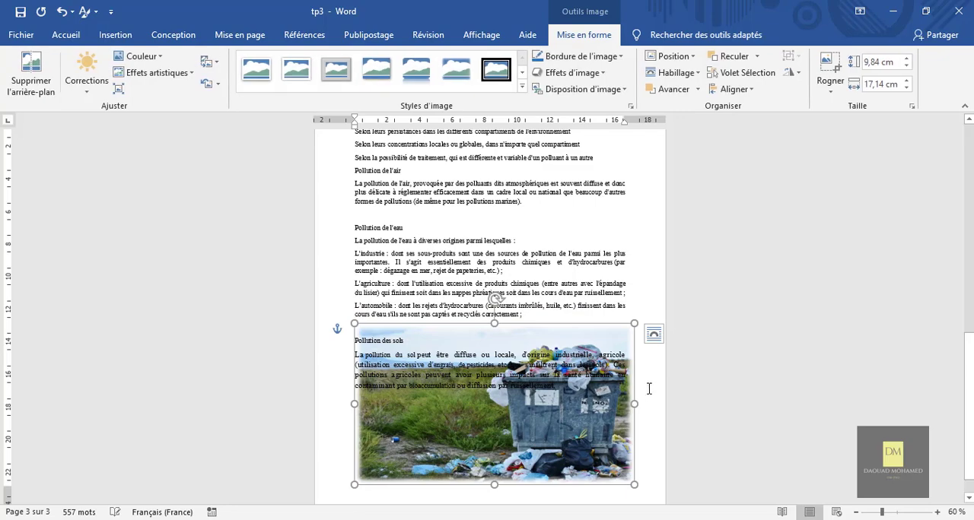
pyautogui.click(647, 387)
# Step: Look over the illustrated pages of tp3, switch to the tp 2 document and examine its text from beginning to end
pyautogui.scroll(10, 648, 389)
pyautogui.scroll(3, 396, 318)
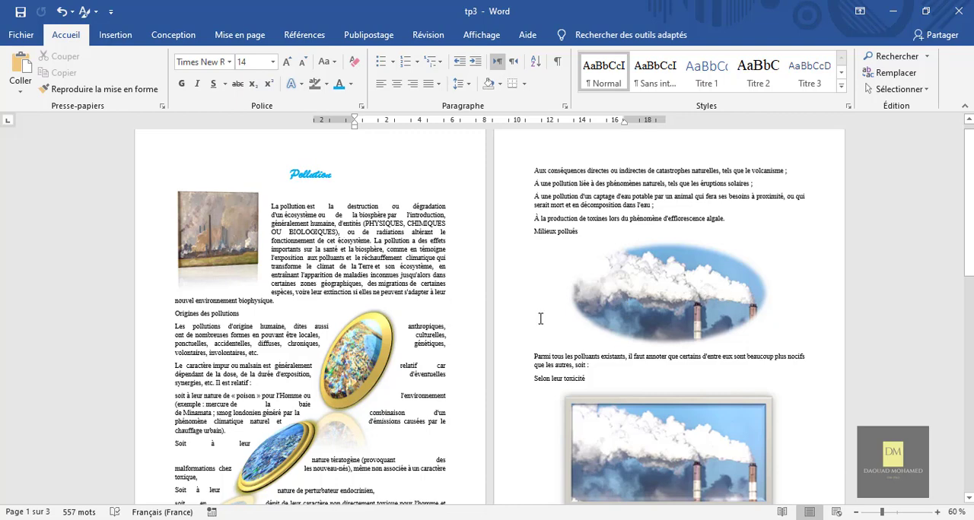
pyautogui.scroll(-10, 541, 318)
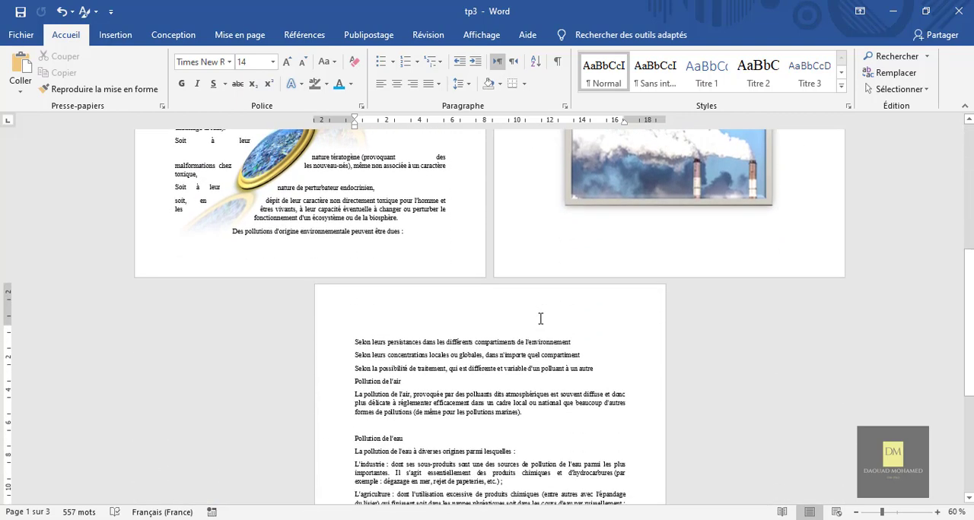
pyautogui.scroll(-6, 548, 347)
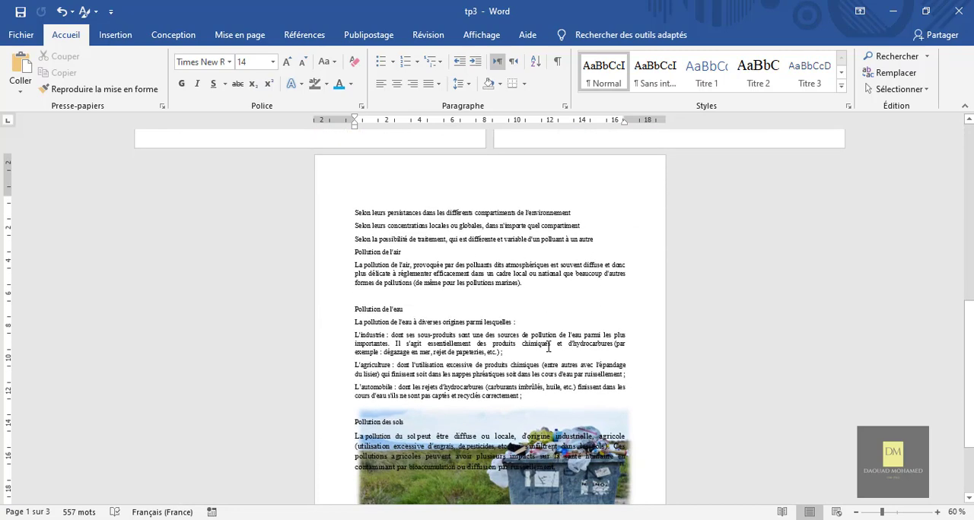
pyautogui.hotkey('alt', 'Tab')
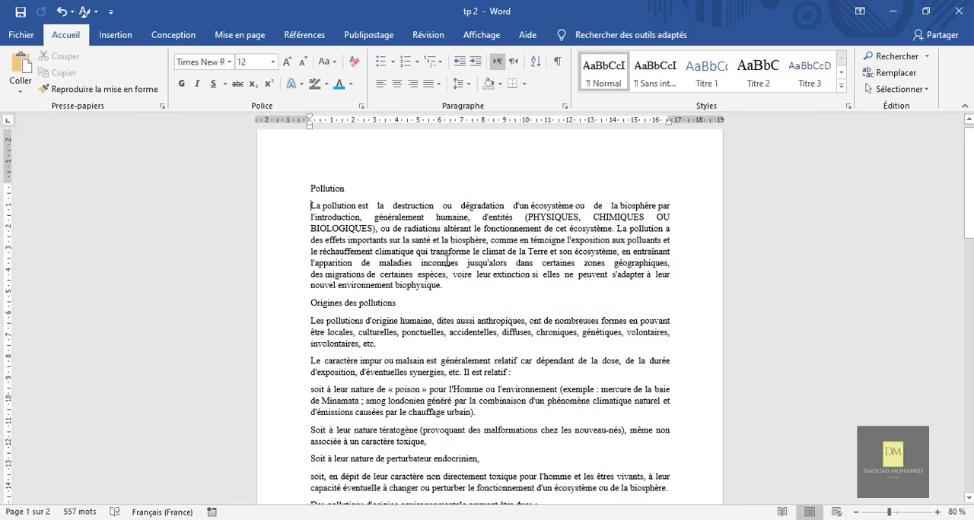
pyautogui.scroll(-18, 560, 351)
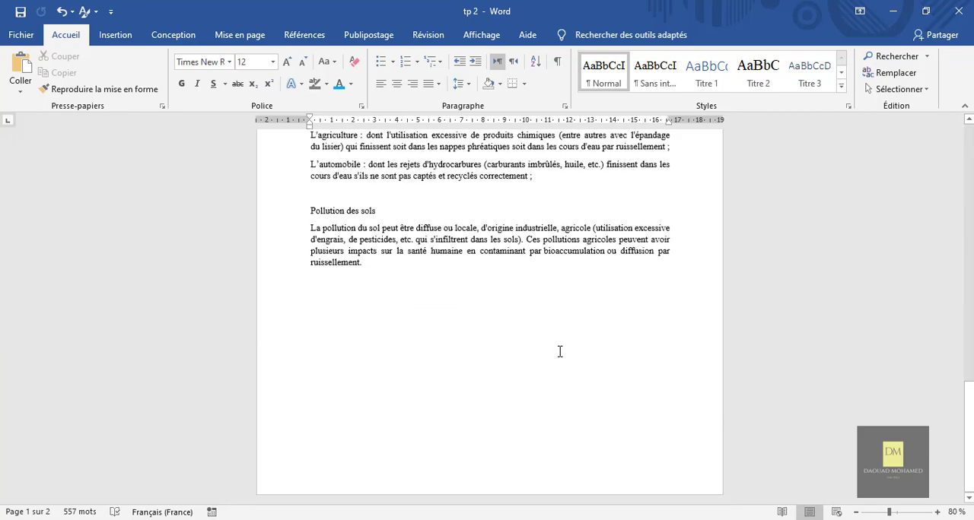
pyautogui.scroll(18, 560, 352)
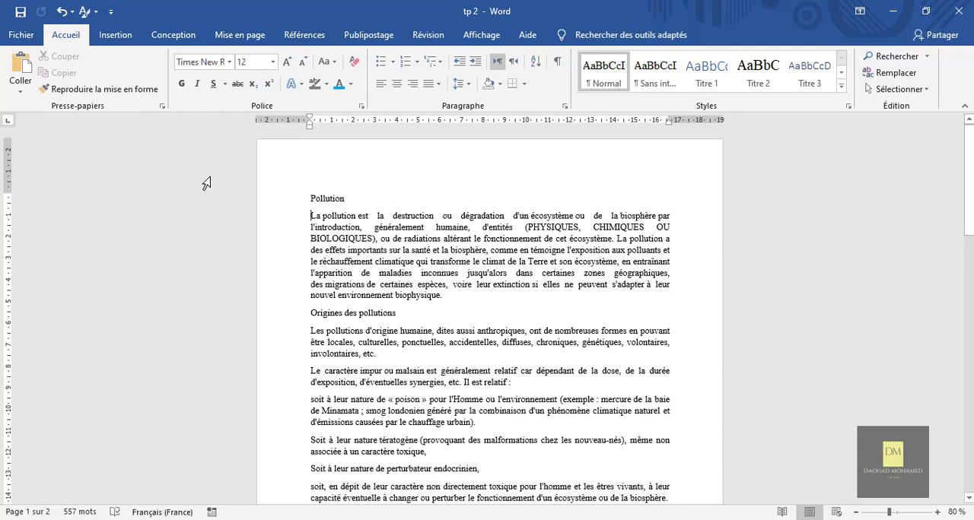
# Step: Insert the picture "image 1" from the Bureau > atelier 1 > image folder below the Pollution title
pyautogui.click(115, 38)
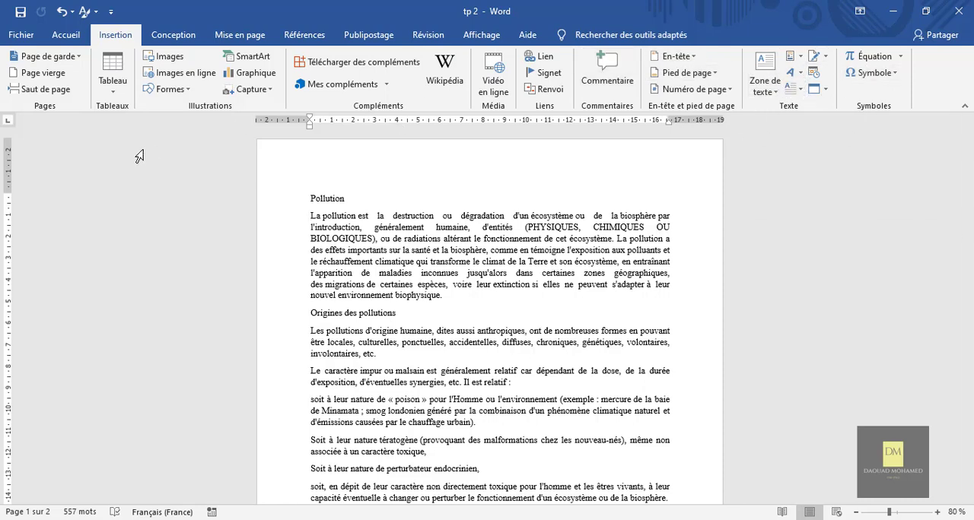
pyautogui.click(159, 62)
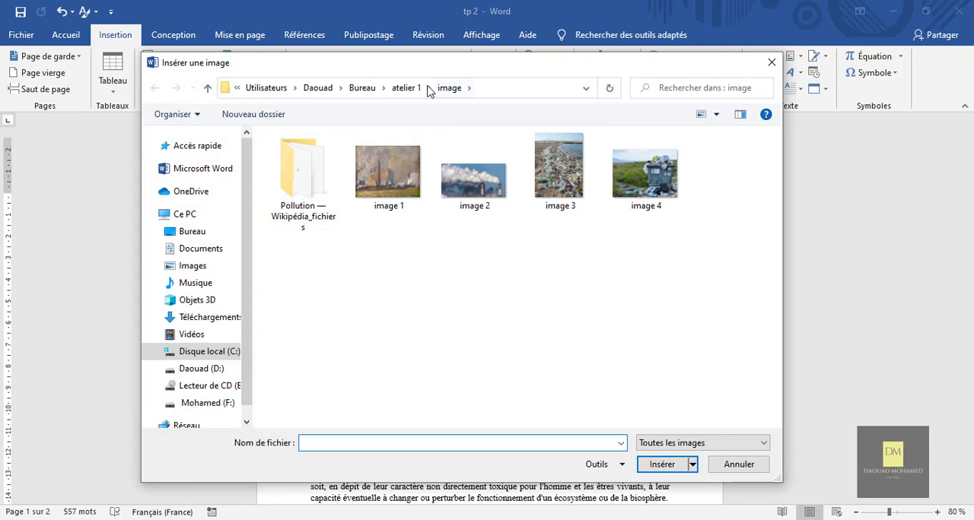
pyautogui.moveTo(417, 71)
pyautogui.mouseDown()
pyautogui.moveTo(465, 81)
pyautogui.moveTo(427, 76)
pyautogui.mouseUp()
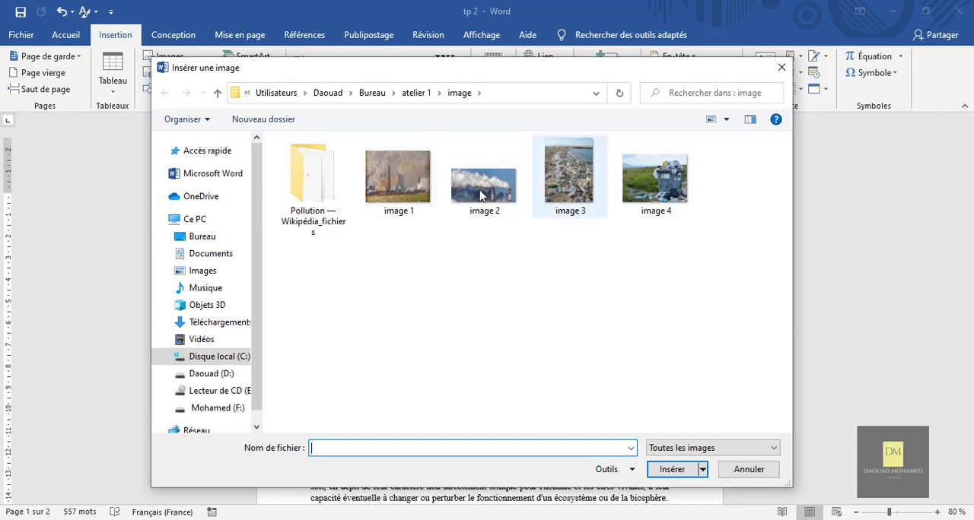
pyautogui.click(204, 239)
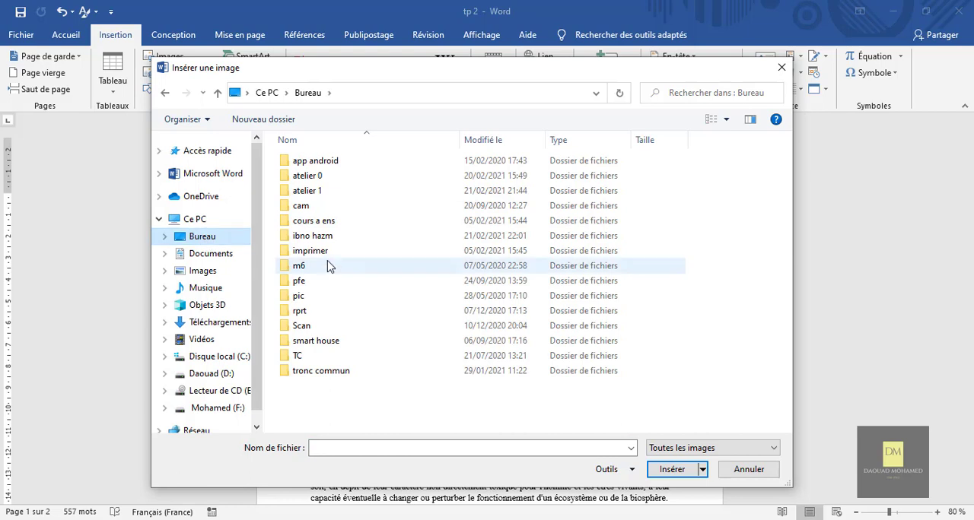
pyautogui.click(328, 194)
pyautogui.doubleClick(328, 194)
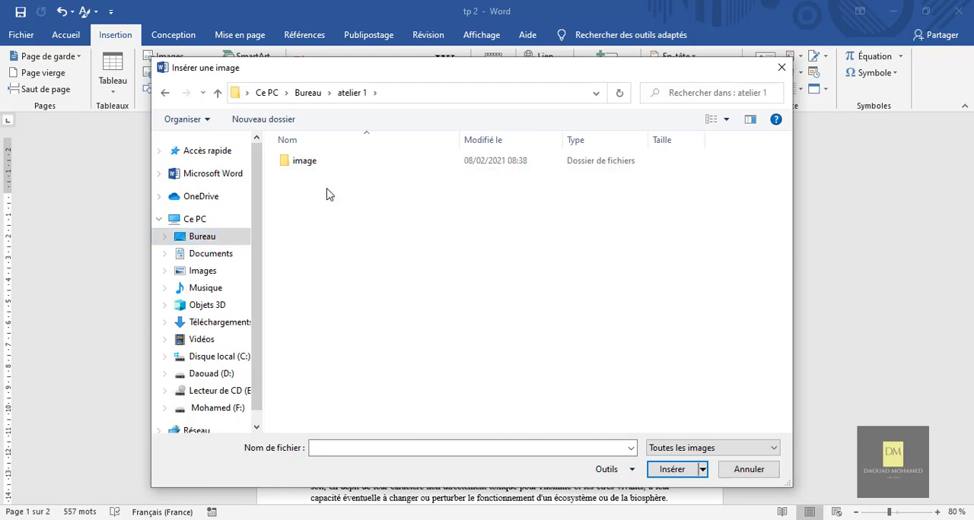
pyautogui.doubleClick(311, 168)
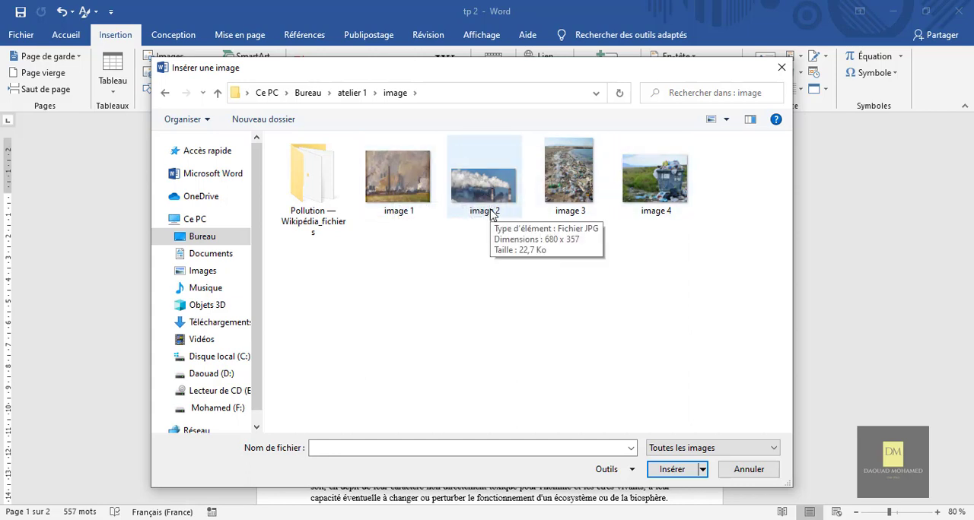
pyautogui.click(401, 192)
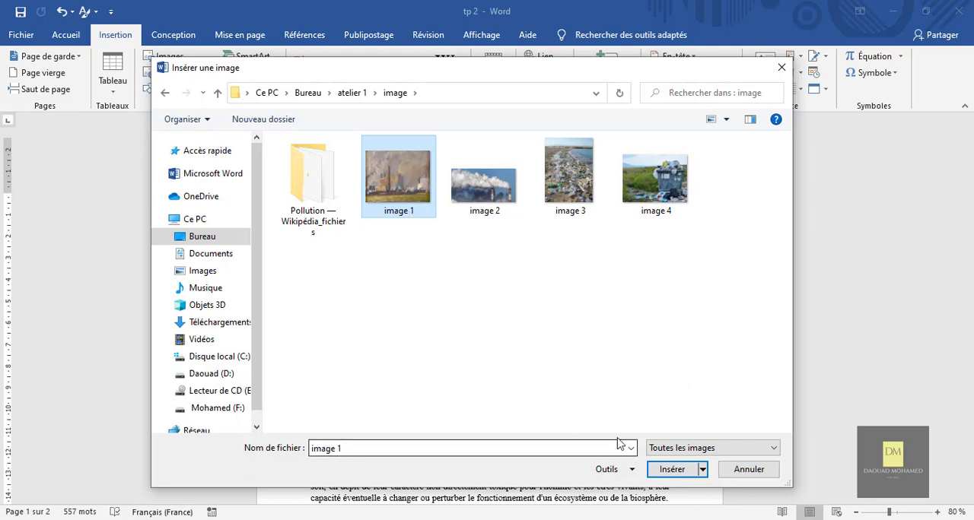
pyautogui.click(663, 474)
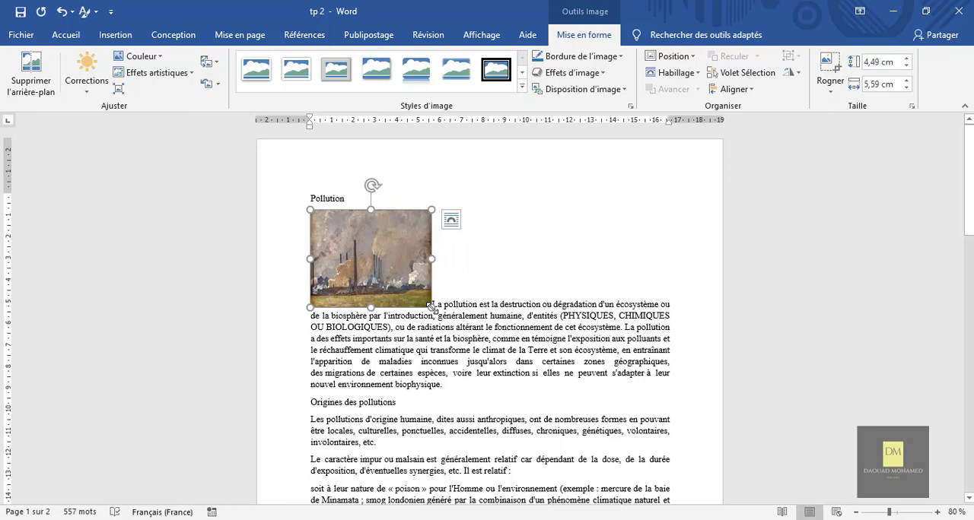
# Step: Enlarge the factory picture proportionally to about 12 cm wide and set its height to 10 cm
pyautogui.moveTo(431, 306); pyautogui.dragTo(571, 394)
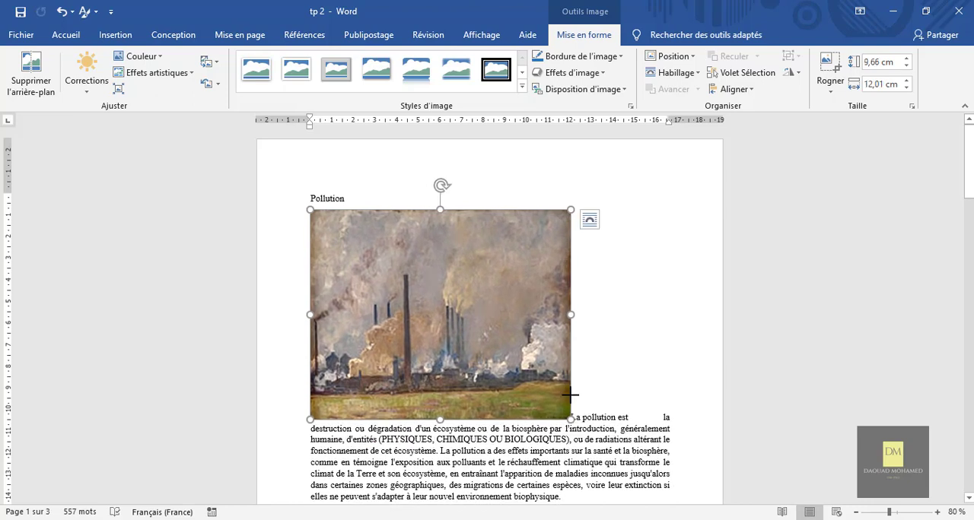
pyautogui.click(876, 64)
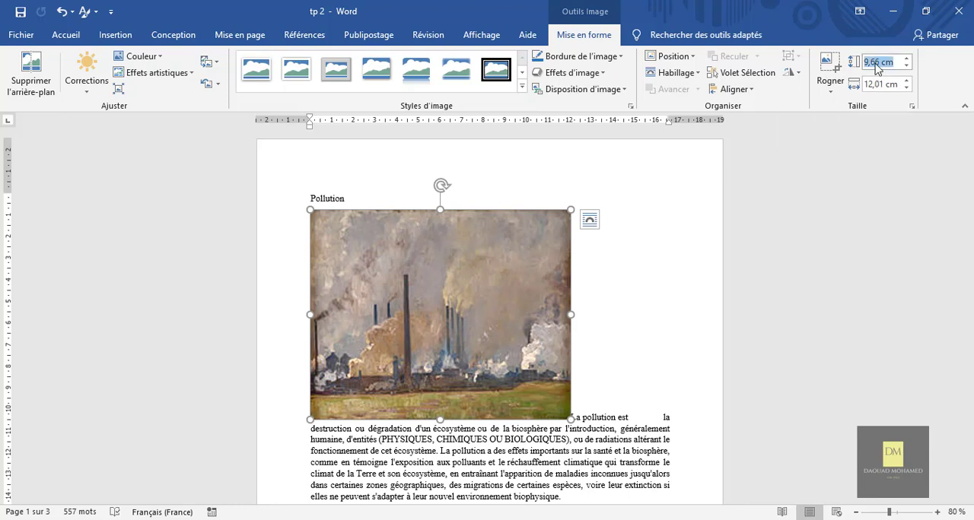
pyautogui.click(880, 63)
pyautogui.write('10')
pyautogui.click(808, 166)
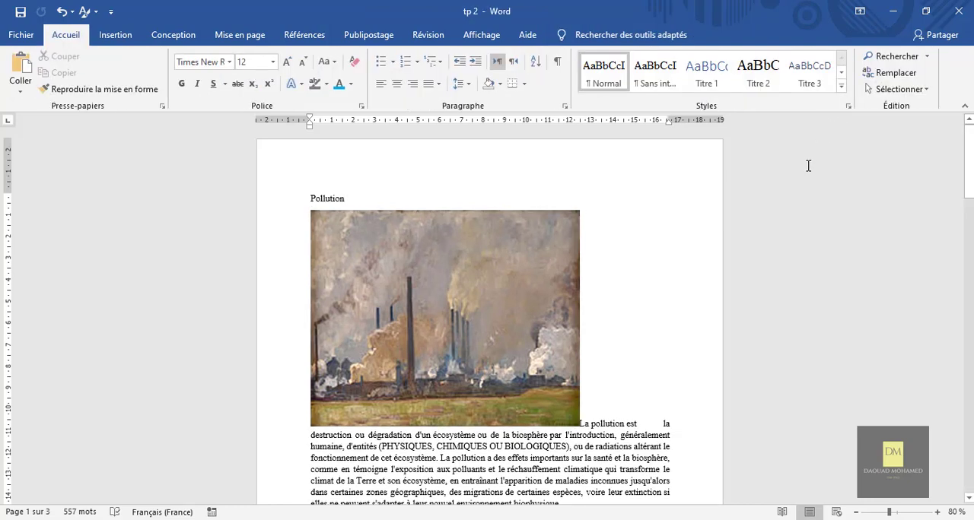
# Step: Narrow the factory picture to about 11.15 cm, and scale it down to about 6.8 cm high by 7.59 cm wide
pyautogui.click(516, 284)
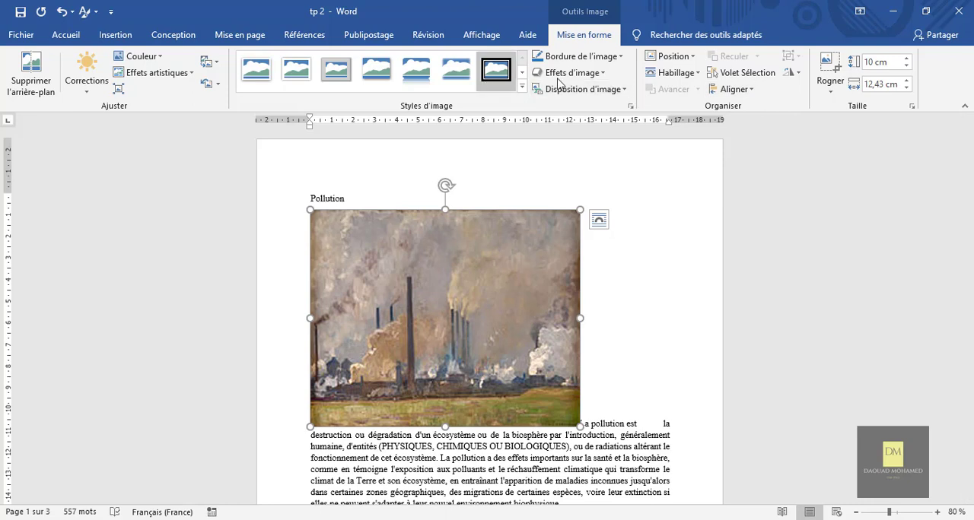
pyautogui.click(668, 432)
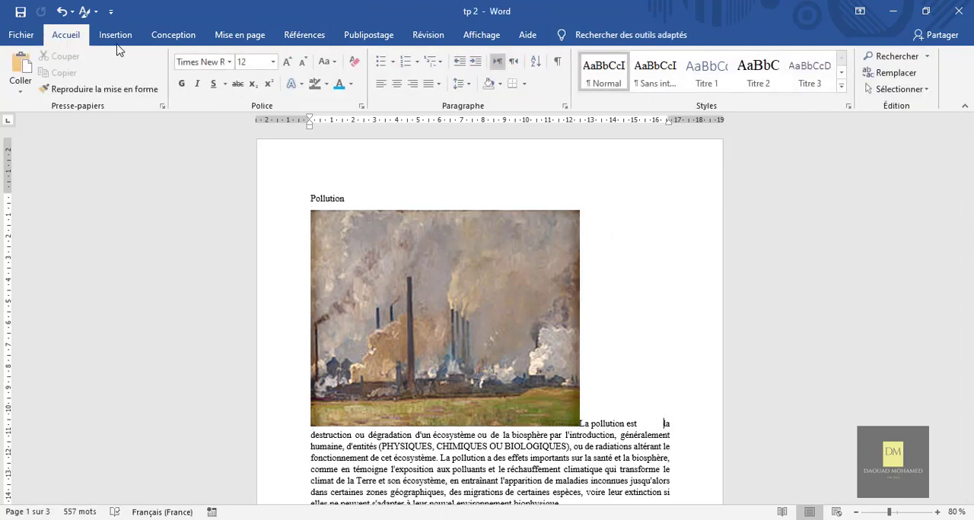
pyautogui.click(415, 307)
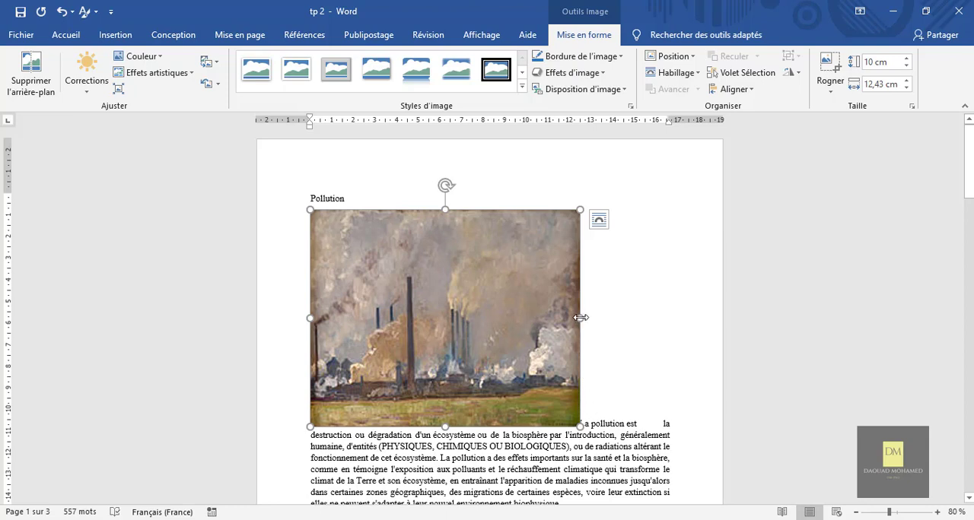
pyautogui.moveTo(580, 317); pyautogui.dragTo(552, 308)
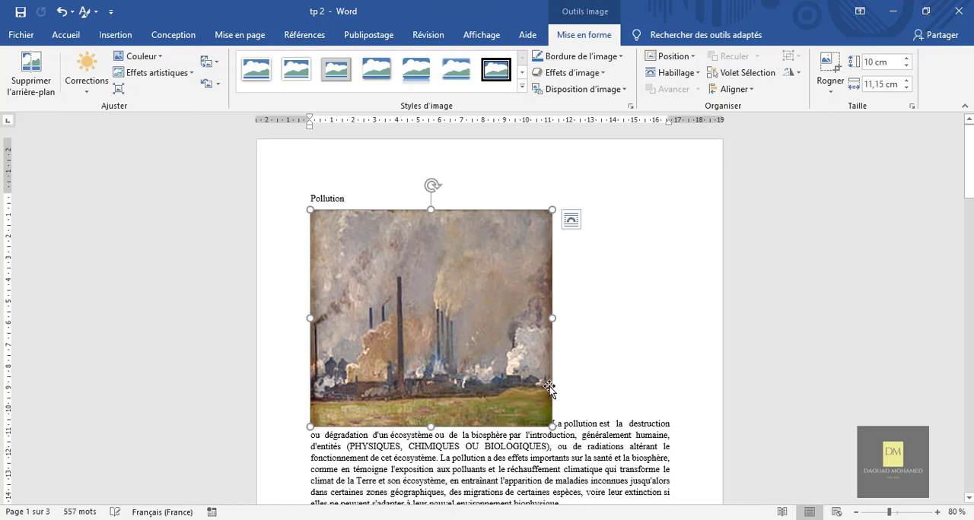
pyautogui.moveTo(552, 425); pyautogui.dragTo(475, 357)
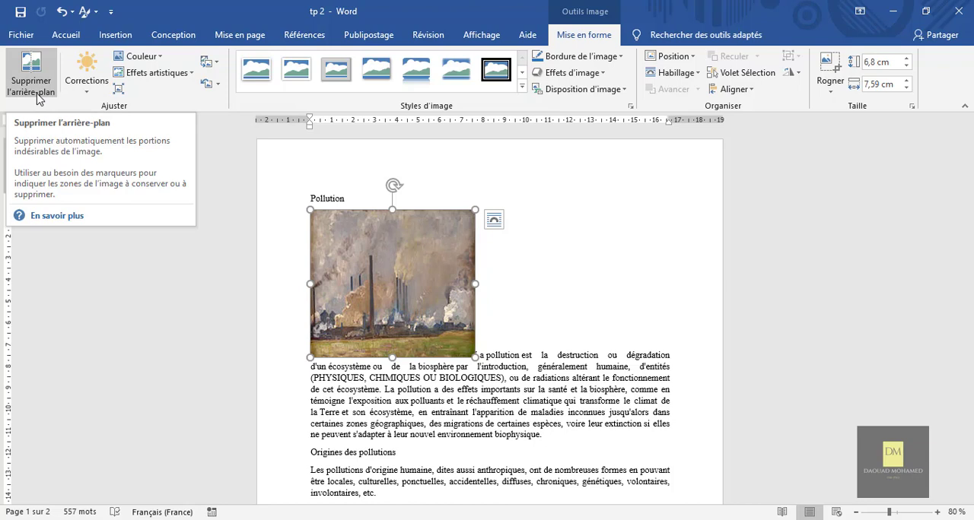
# Step: Try the second-strongest colour saturation preset on the factory picture with an enlarged size, and undo both changes
pyautogui.click(147, 59)
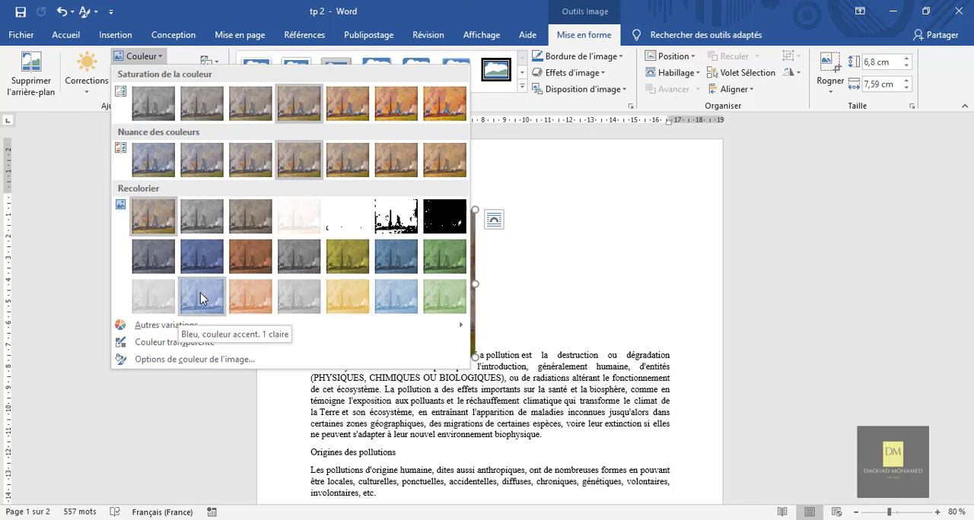
pyautogui.click(404, 113)
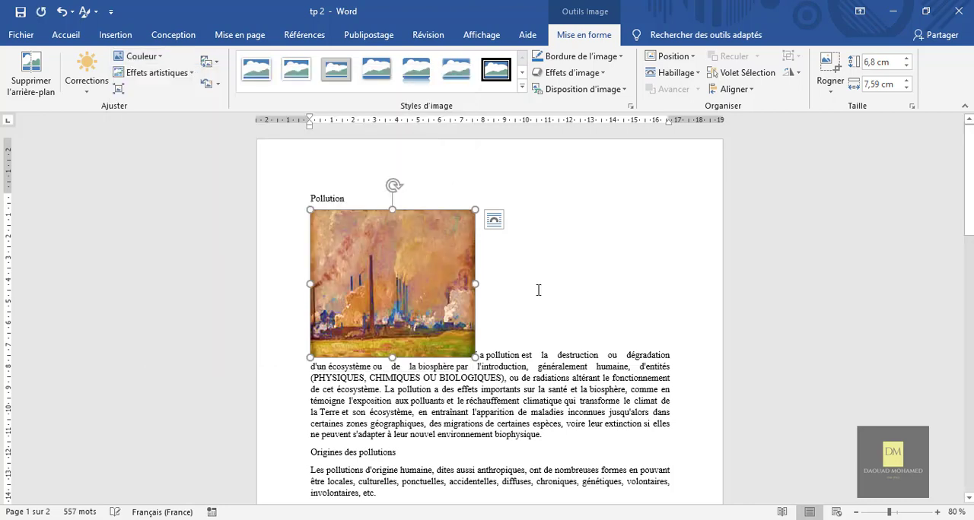
pyautogui.moveTo(474, 357); pyautogui.dragTo(551, 397)
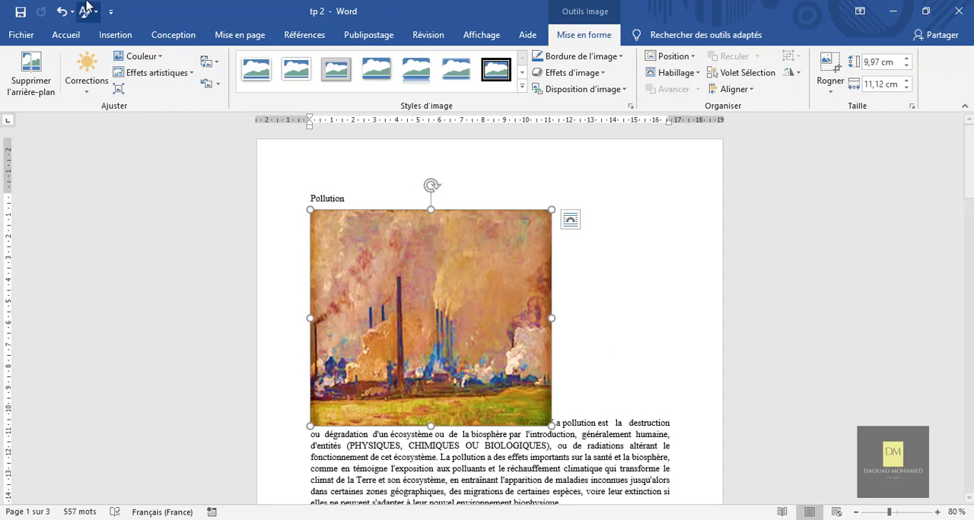
pyautogui.click(62, 12)
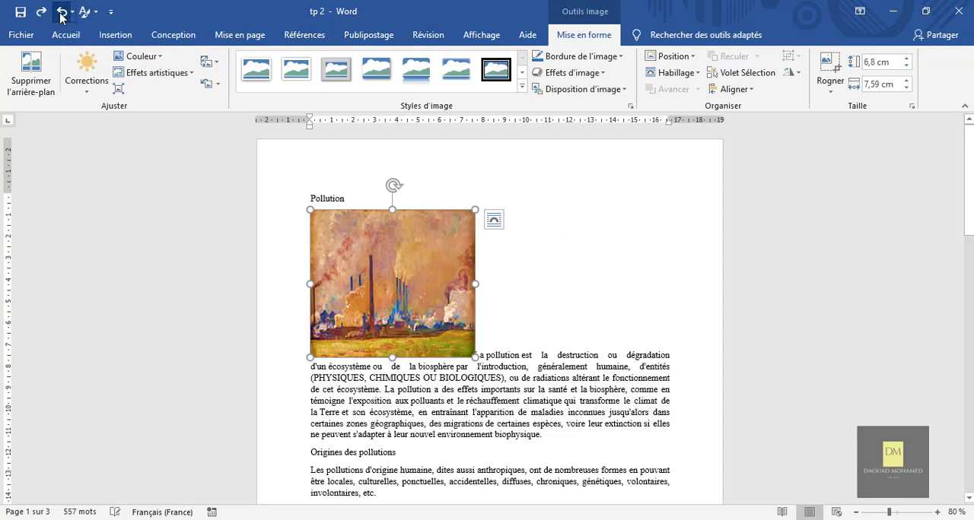
pyautogui.click(61, 12)
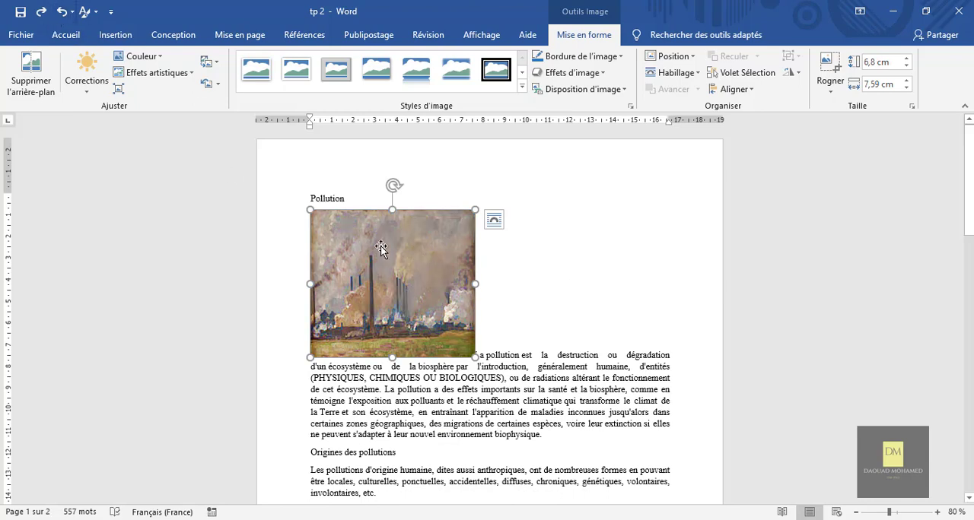
# Step: Try the fifth artistic effect of the first row on the factory picture at about 9.61 by 10.72 cm, and delete the picture
pyautogui.click(155, 73)
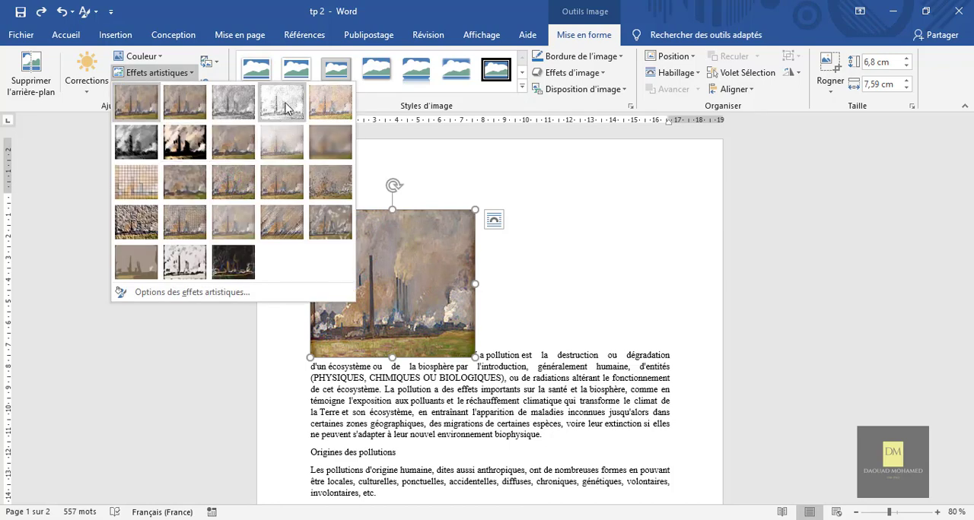
pyautogui.click(320, 108)
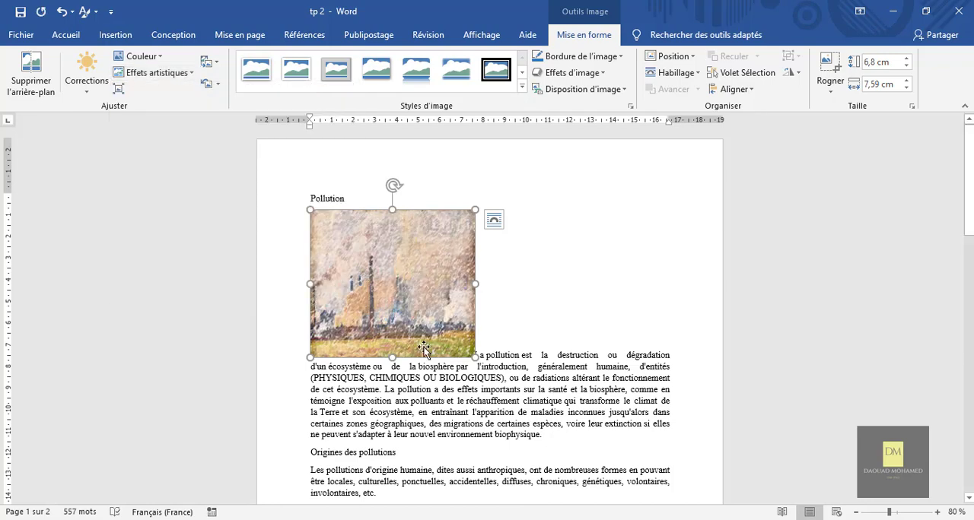
pyautogui.moveTo(474, 356); pyautogui.dragTo(543, 417)
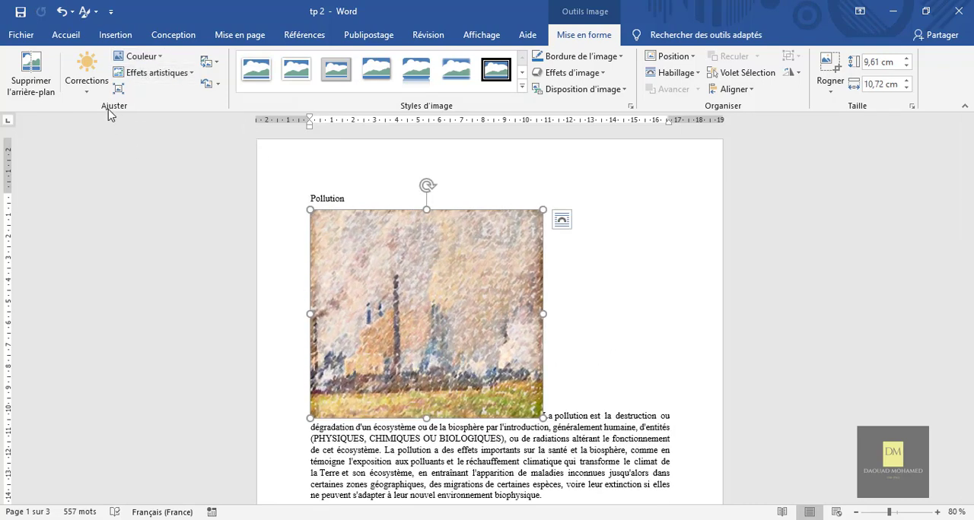
pyautogui.press('Delete')
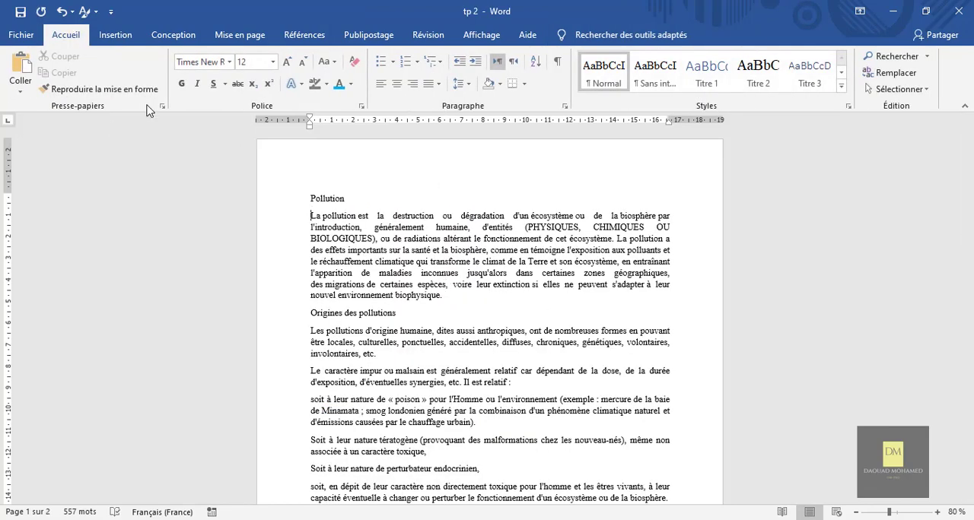
# Step: Insert the castle_by_lilystox picture from the Images folder directly below the Pollution heading
pyautogui.click(116, 37)
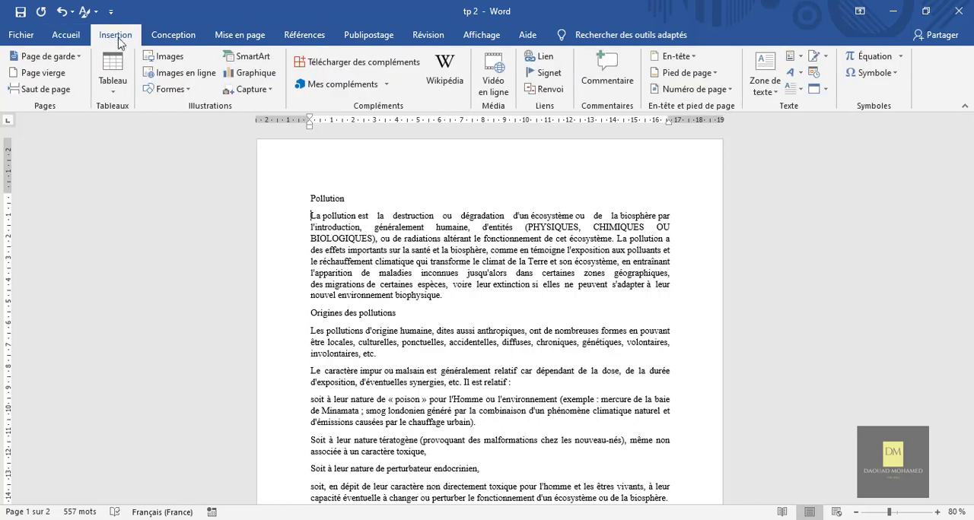
pyautogui.click(167, 58)
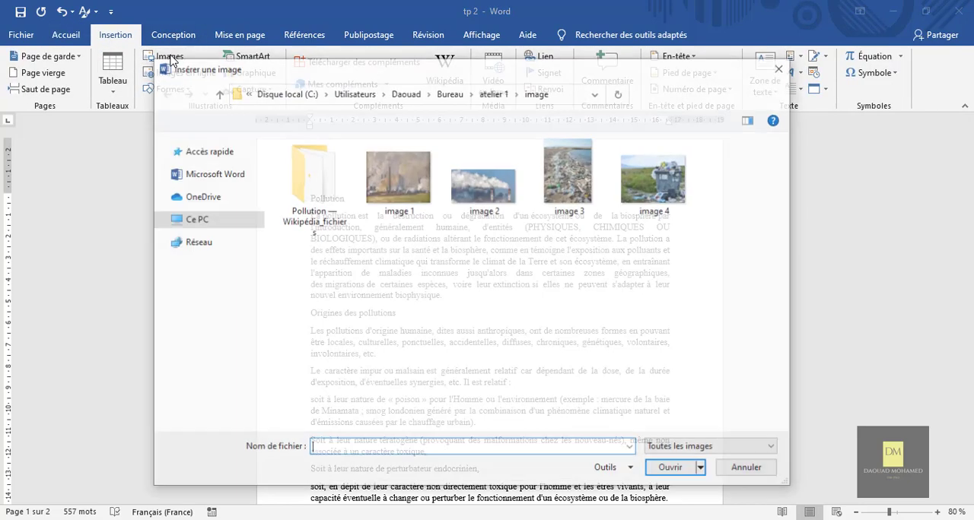
pyautogui.click(202, 274)
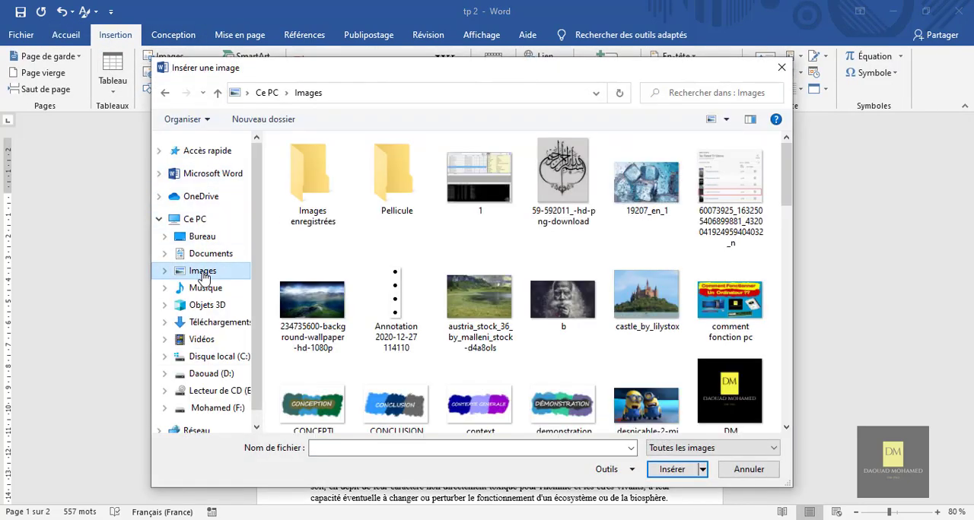
pyautogui.doubleClick(654, 317)
pyautogui.scroll(-3, 697, 405)
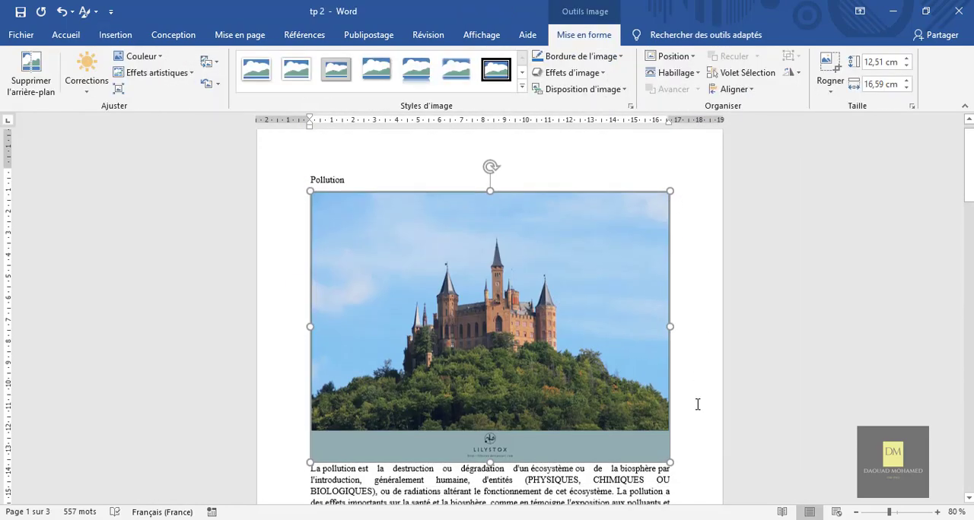
pyautogui.scroll(3, 698, 404)
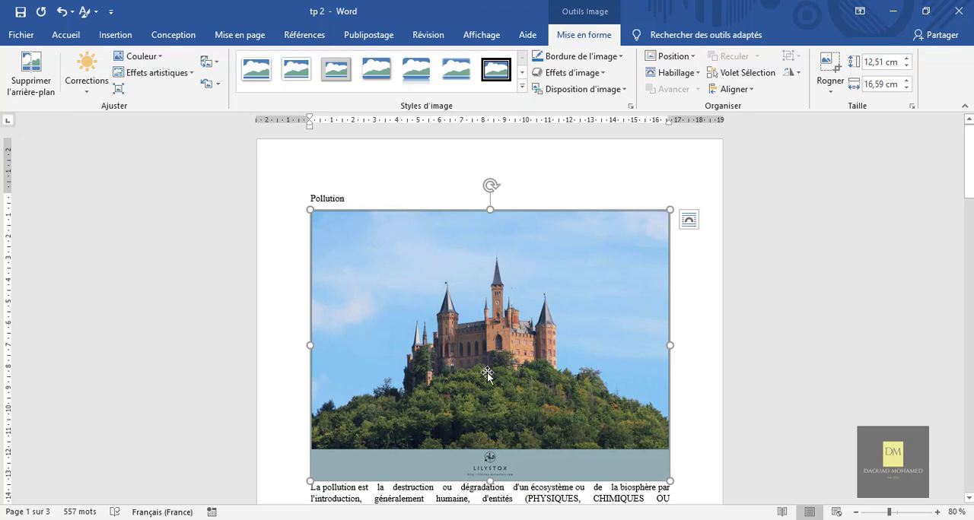
# Step: Remove the castle picture's sky background using the automatically detected area, and keep the changes
pyautogui.click(33, 92)
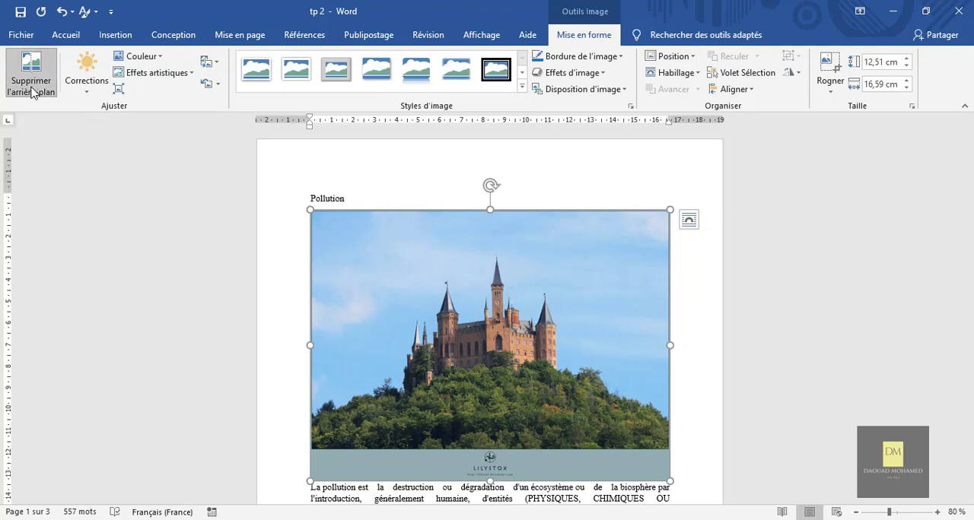
pyautogui.click(33, 90)
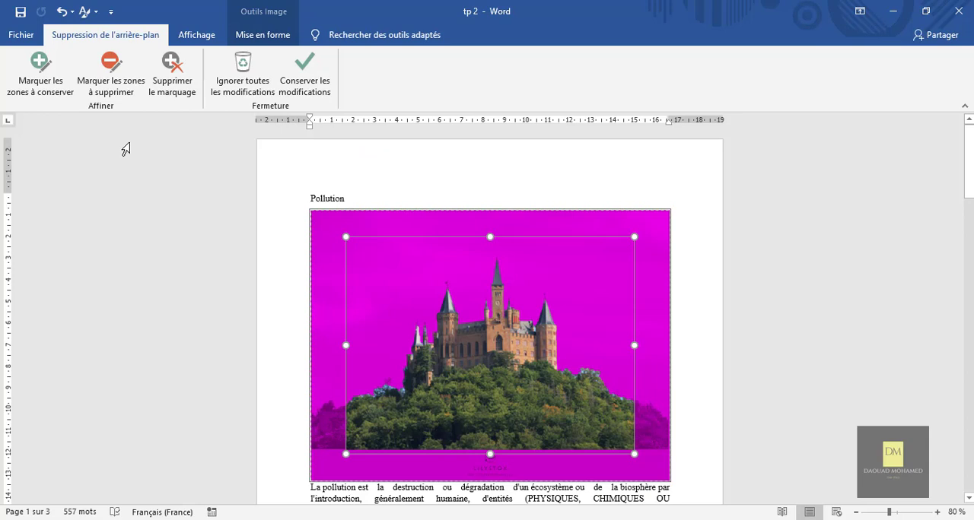
pyautogui.click(312, 79)
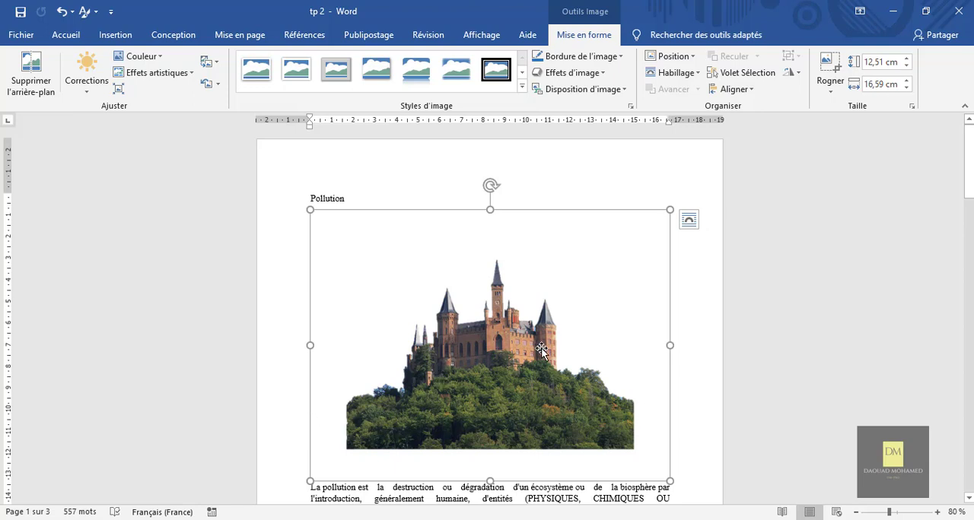
# Step: Crop the empty margins on all four sides of the castle picture, to about 8.94 cm high by 13.29 cm wide
pyautogui.rightClick(616, 335)
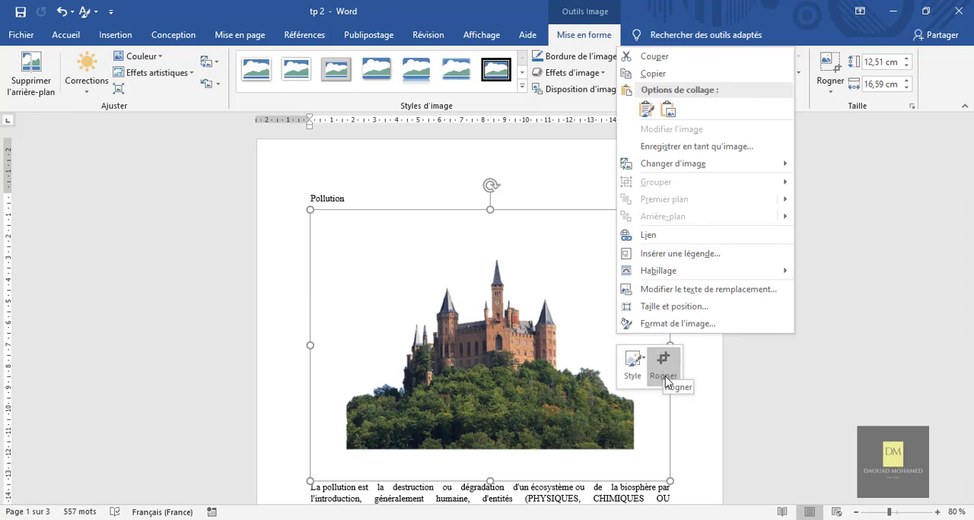
pyautogui.click(695, 361)
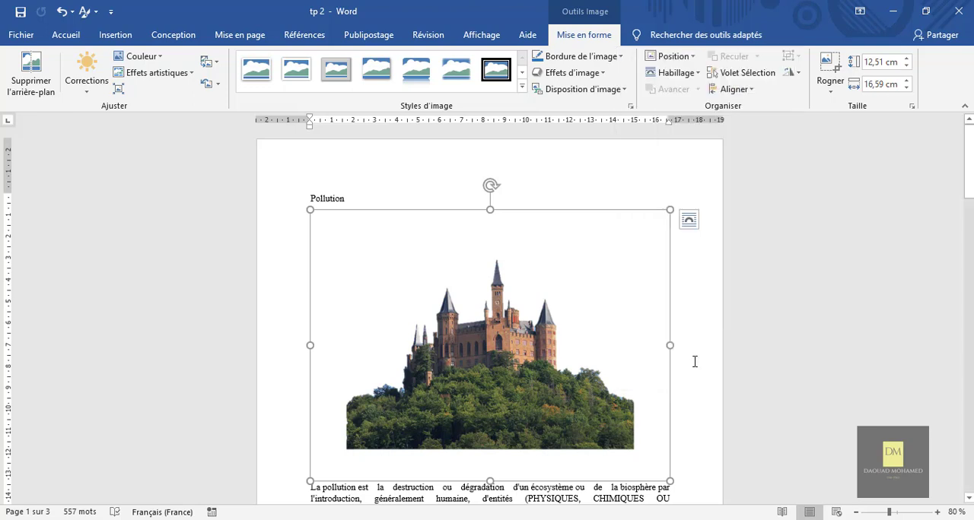
pyautogui.click(831, 93)
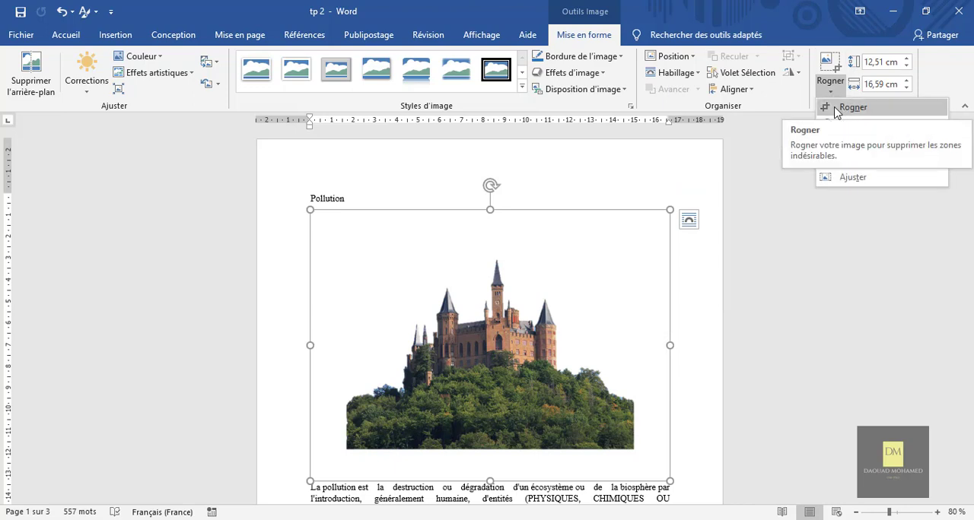
pyautogui.click(835, 108)
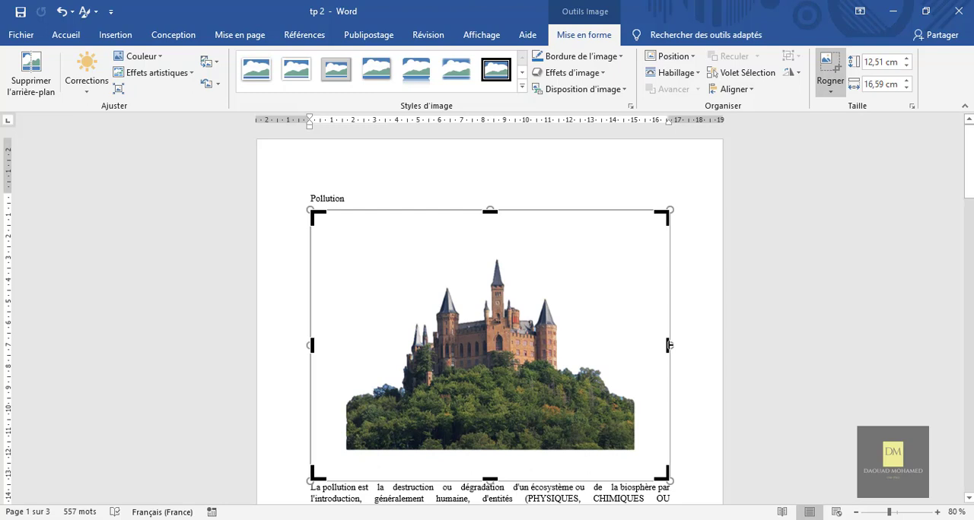
pyautogui.moveTo(668, 346); pyautogui.dragTo(634, 345)
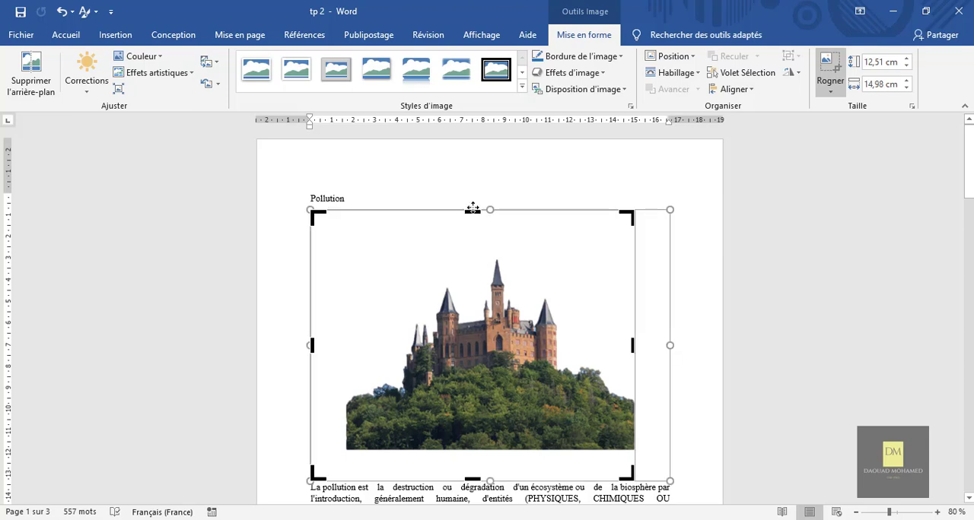
pyautogui.moveTo(472, 210); pyautogui.dragTo(471, 257)
pyautogui.moveTo(311, 323); pyautogui.dragTo(341, 323)
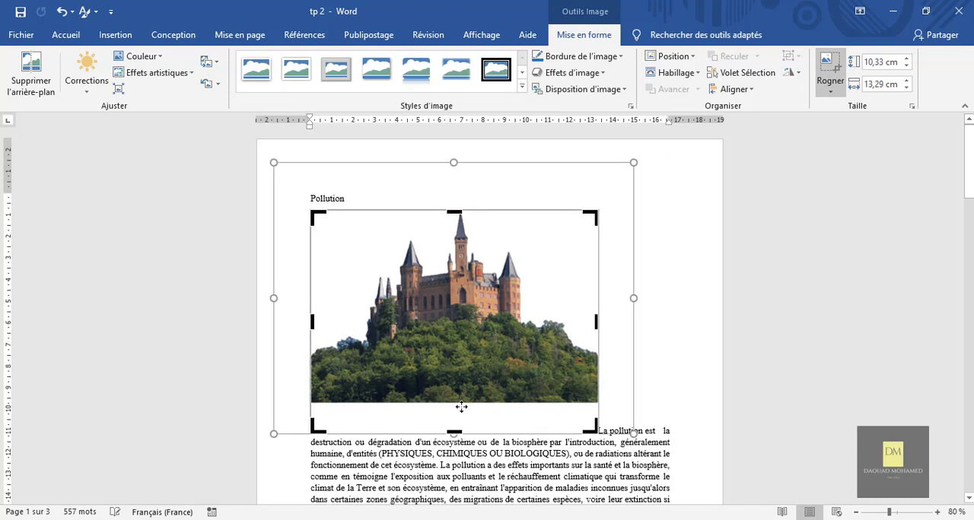
pyautogui.moveTo(453, 433); pyautogui.dragTo(454, 404)
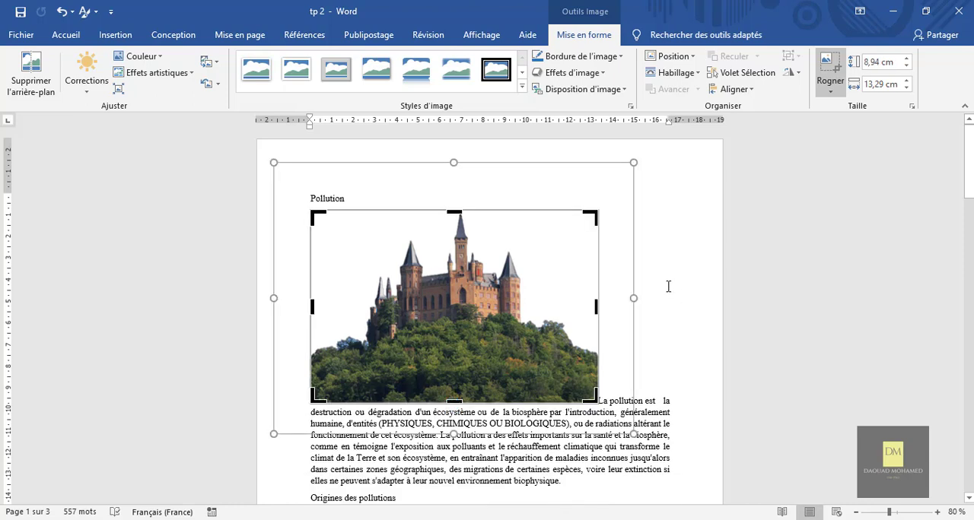
pyautogui.click(668, 286)
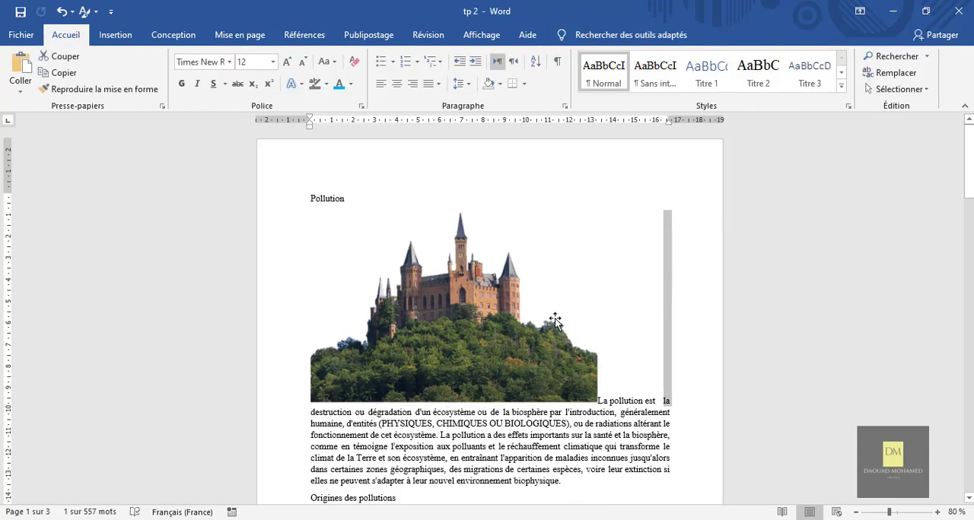
# Step: Scale the castle picture down proportionally to about 6.99 cm high by 10.4 cm wide
pyautogui.click(482, 307)
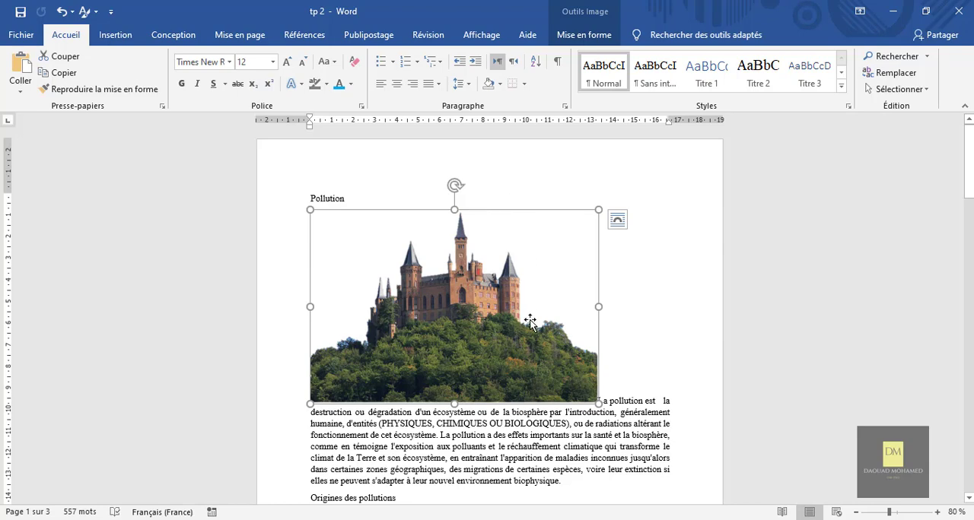
pyautogui.moveTo(597, 402); pyautogui.dragTo(535, 360)
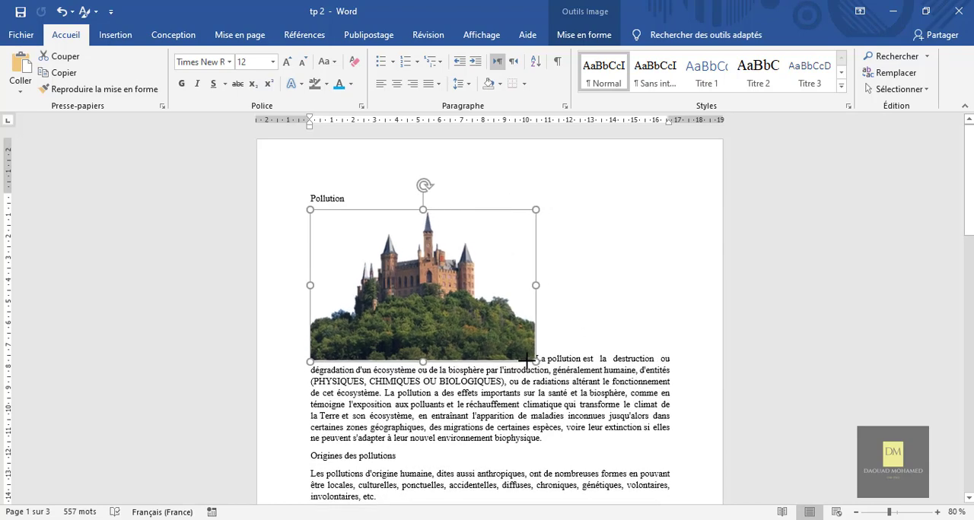
pyautogui.click(614, 325)
pyautogui.click(435, 298)
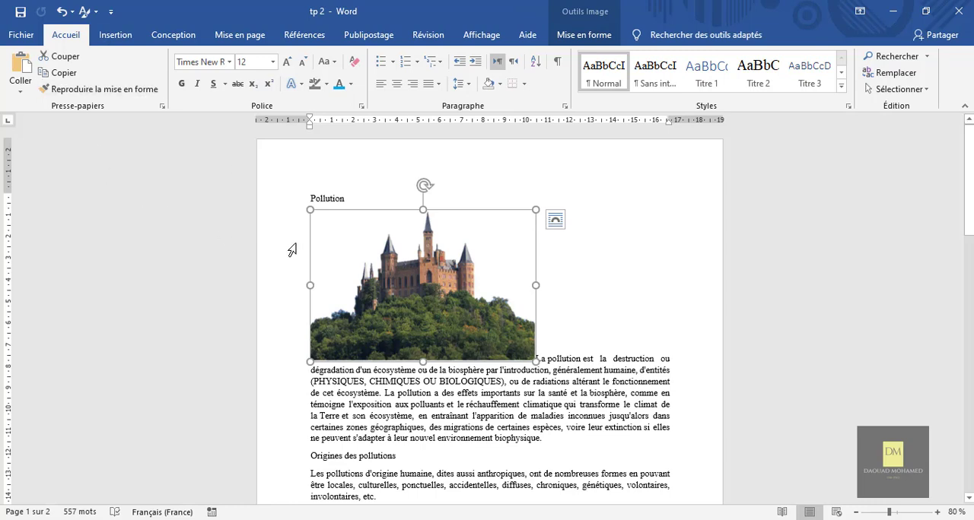
pyautogui.doubleClick(373, 276)
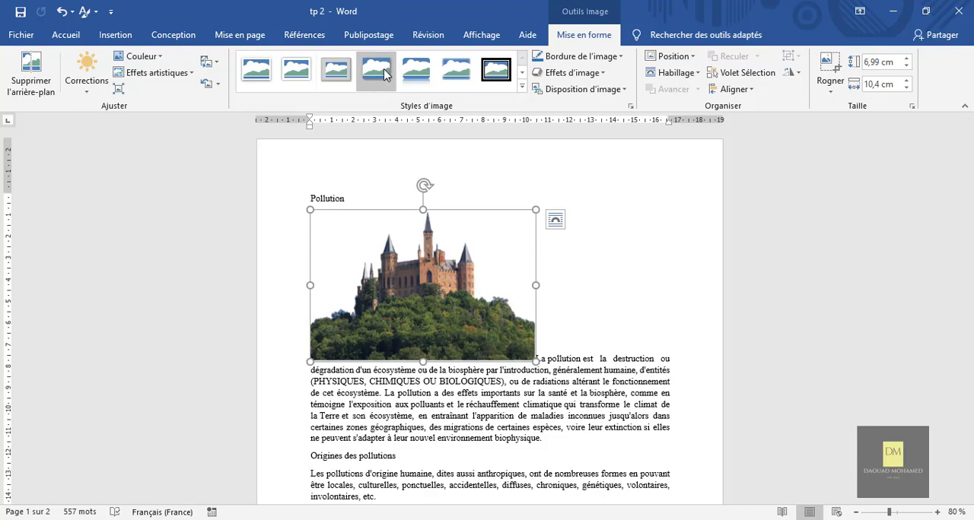
pyautogui.click(614, 262)
# Step: Add an empty paragraph above the Origines des pollutions heading and insert the 234735600-background-wallpaper-hd-1080p picture there
pyautogui.scroll(-10, 613, 261)
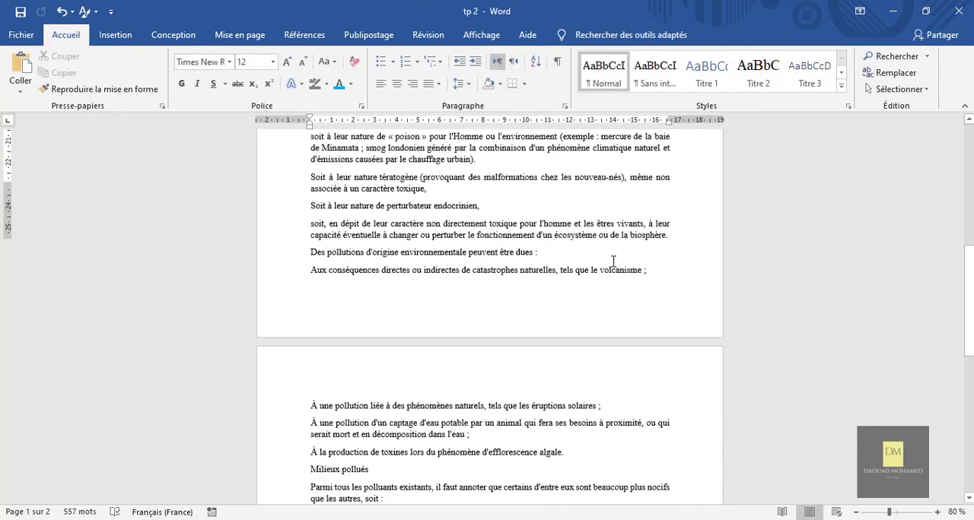
pyautogui.scroll(9, 613, 261)
pyautogui.scroll(-1, 613, 261)
pyautogui.scroll(-1, 613, 262)
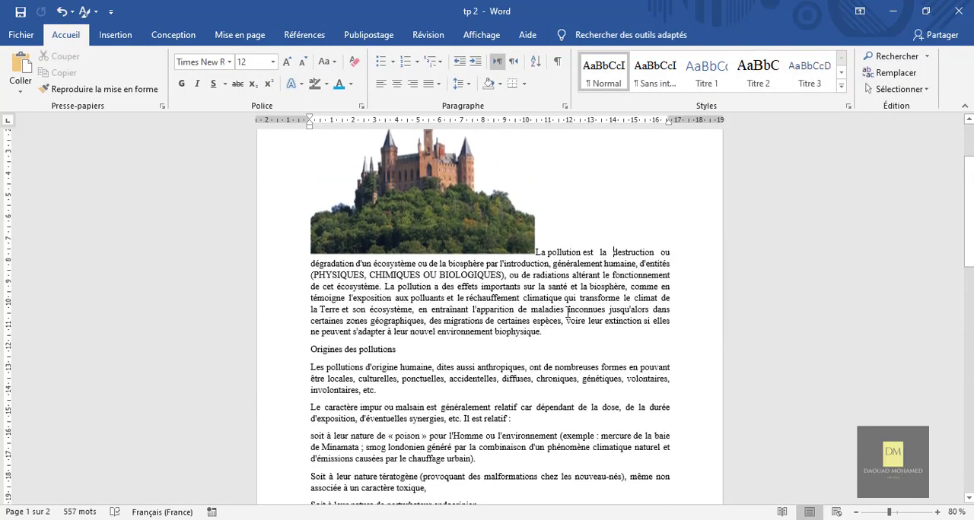
pyautogui.press('Return')
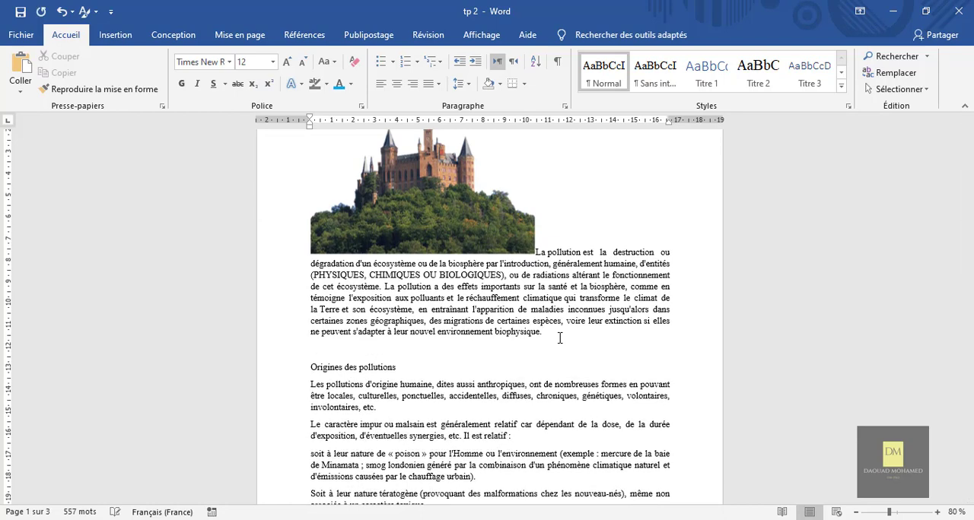
pyautogui.click(116, 36)
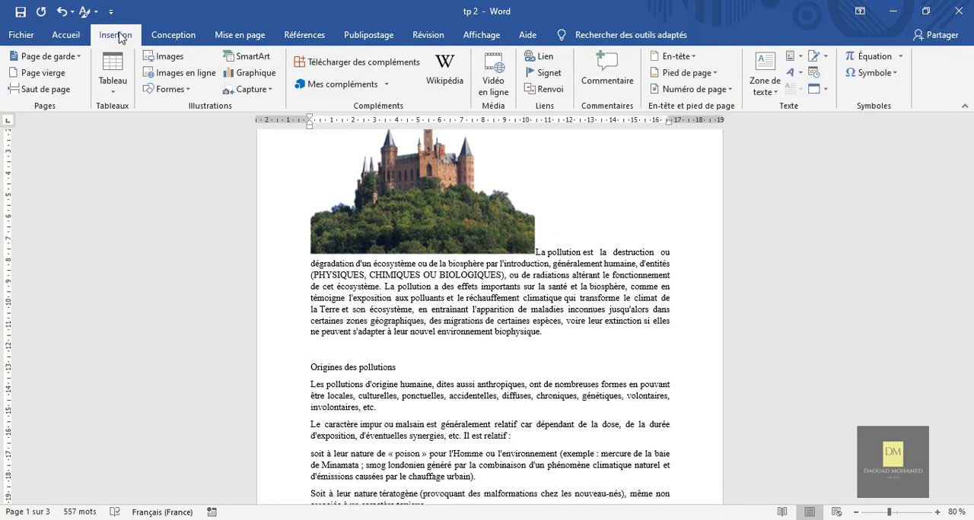
pyautogui.click(169, 57)
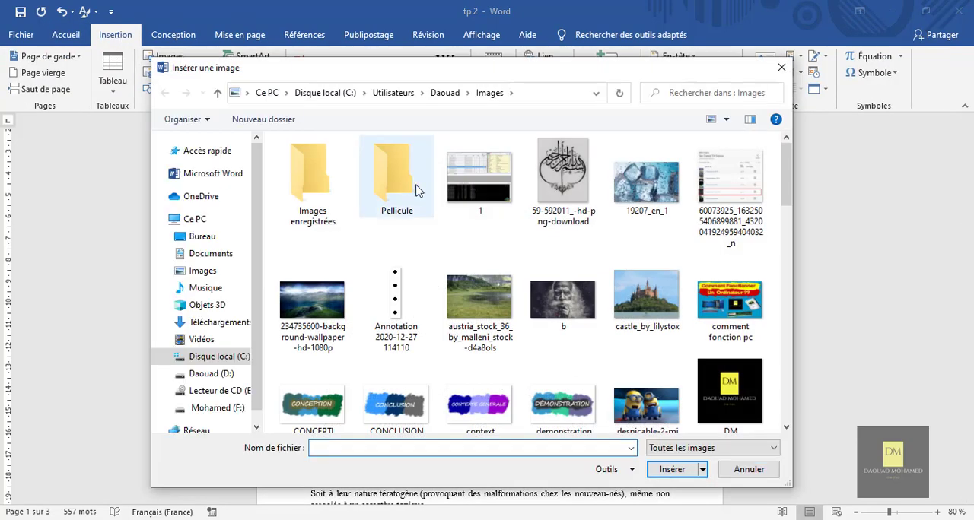
pyautogui.doubleClick(339, 290)
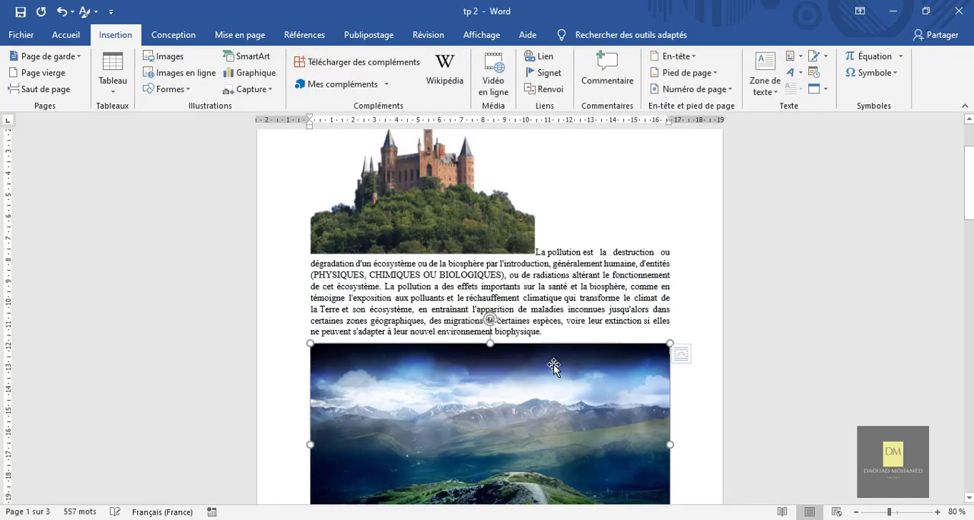
pyautogui.scroll(-2, 678, 374)
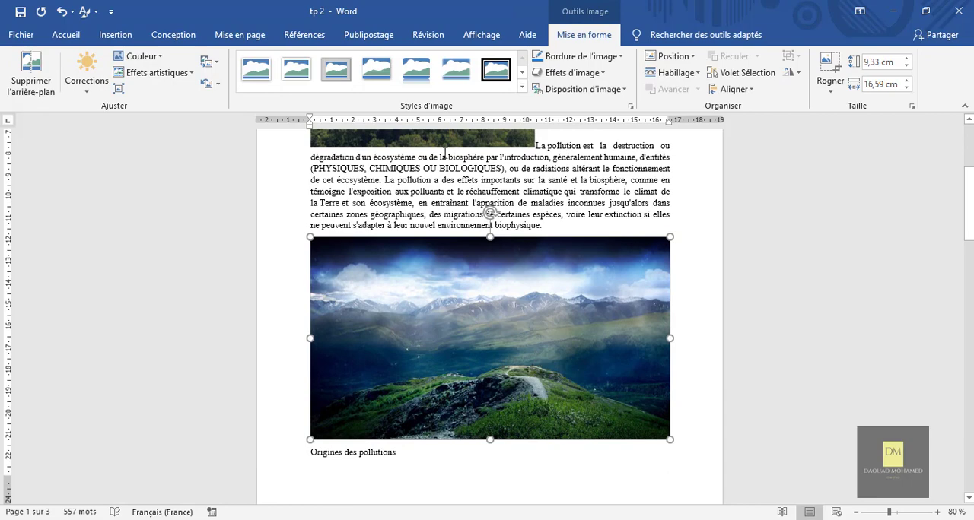
# Step: Try the grey metal frame, white mat and soft-edge picture styles on the mountain landscape picture
pyautogui.click(338, 72)
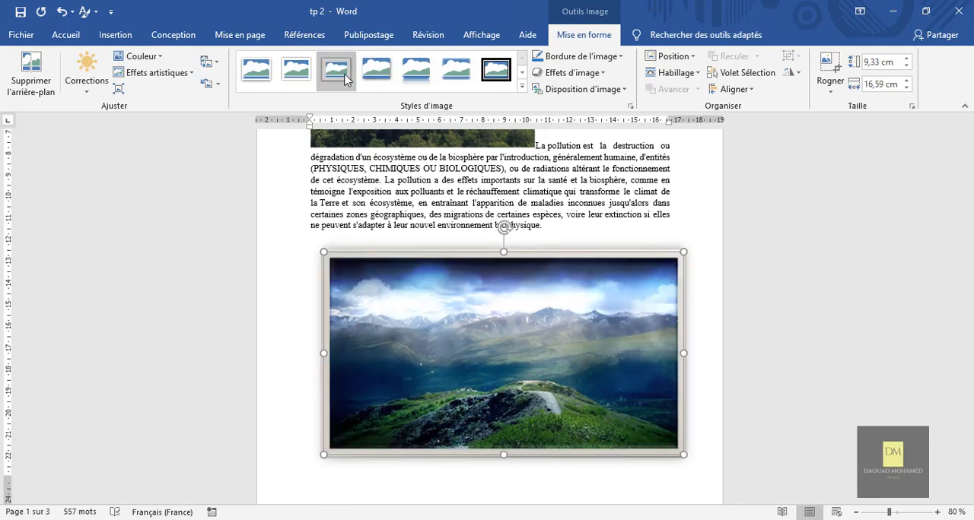
pyautogui.click(296, 68)
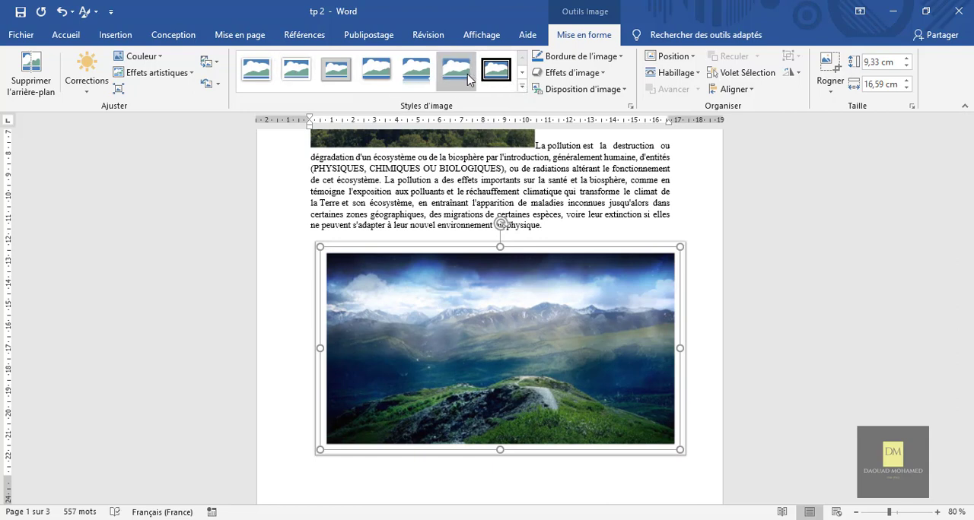
pyautogui.click(456, 75)
# Step: Apply the white-framed style with rounded diagonal corners to the mountain landscape picture, and scale it down to about 7.55 by 13.42 cm
pyautogui.click(522, 89)
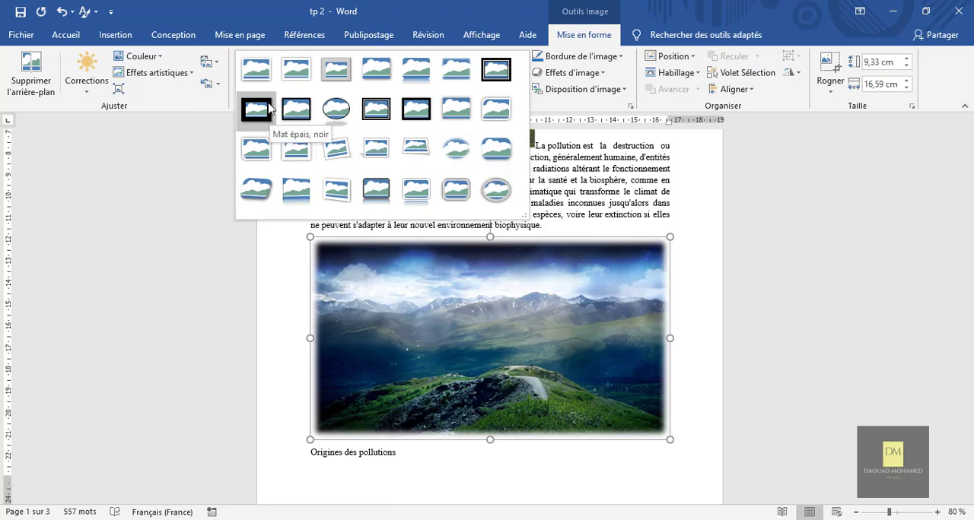
pyautogui.click(500, 120)
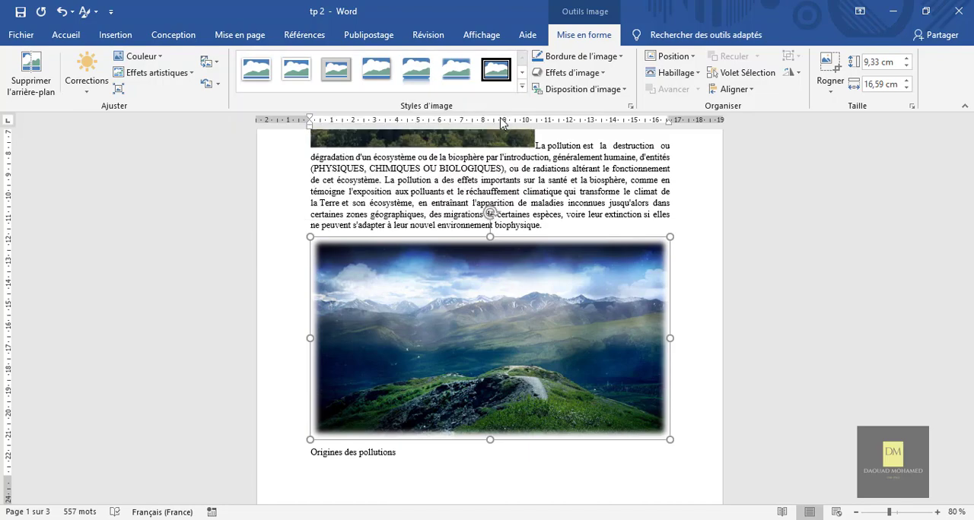
pyautogui.scroll(-10, 614, 341)
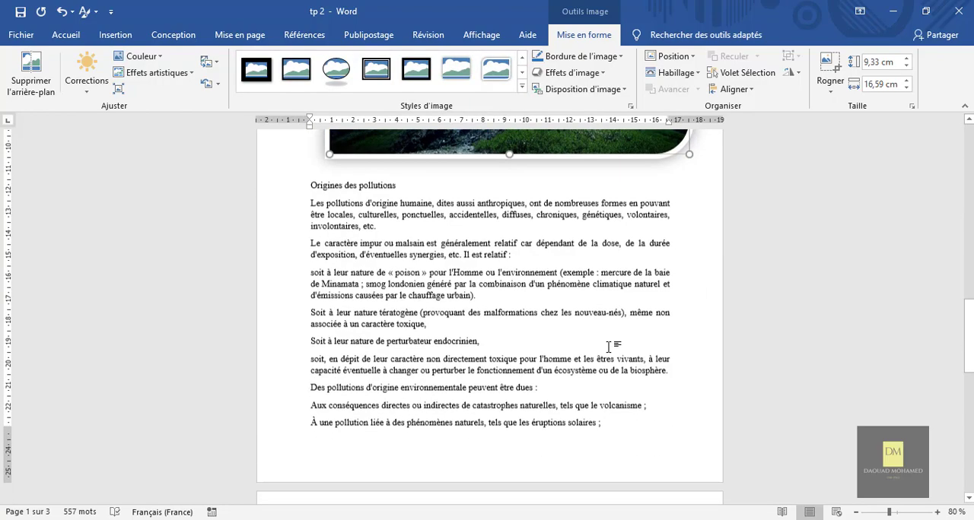
pyautogui.scroll(5, 615, 338)
pyautogui.moveTo(689, 248); pyautogui.dragTo(619, 288)
pyautogui.scroll(3, 589, 276)
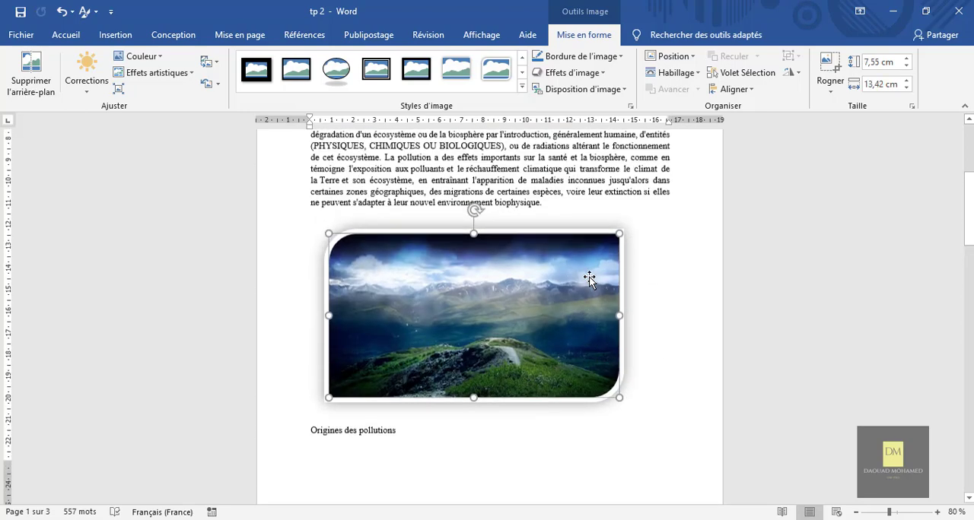
pyautogui.click(643, 310)
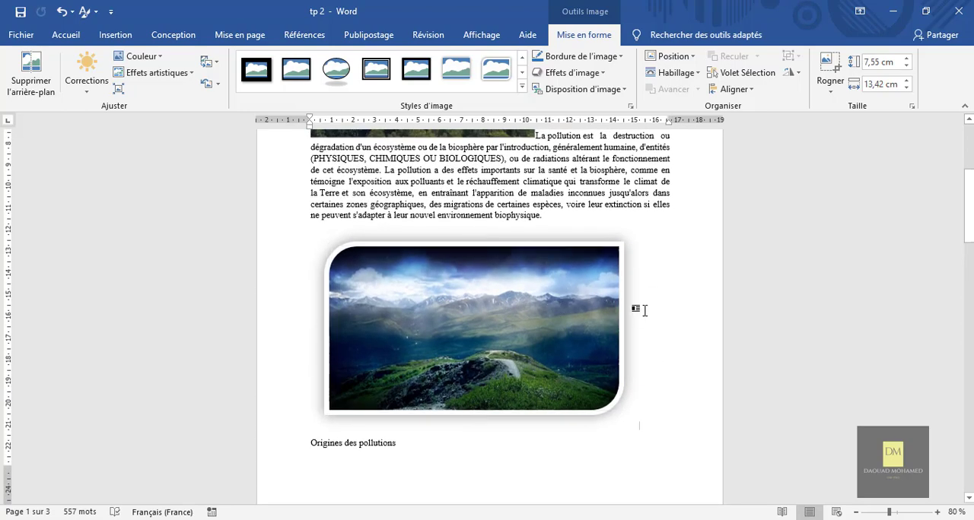
# Step: Colour the mountain landscape picture's border with the third gold theme tint, and open the border's dash style choices
pyautogui.click(522, 323)
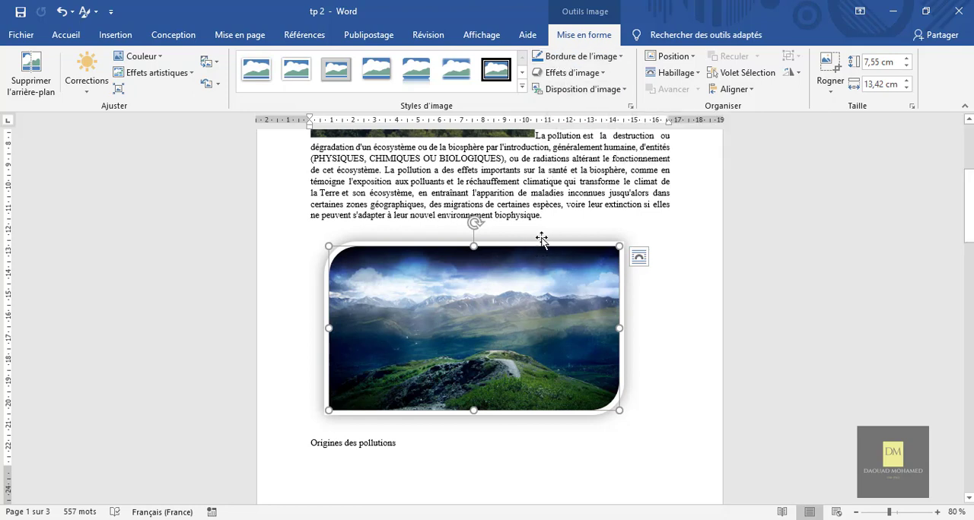
pyautogui.click(595, 61)
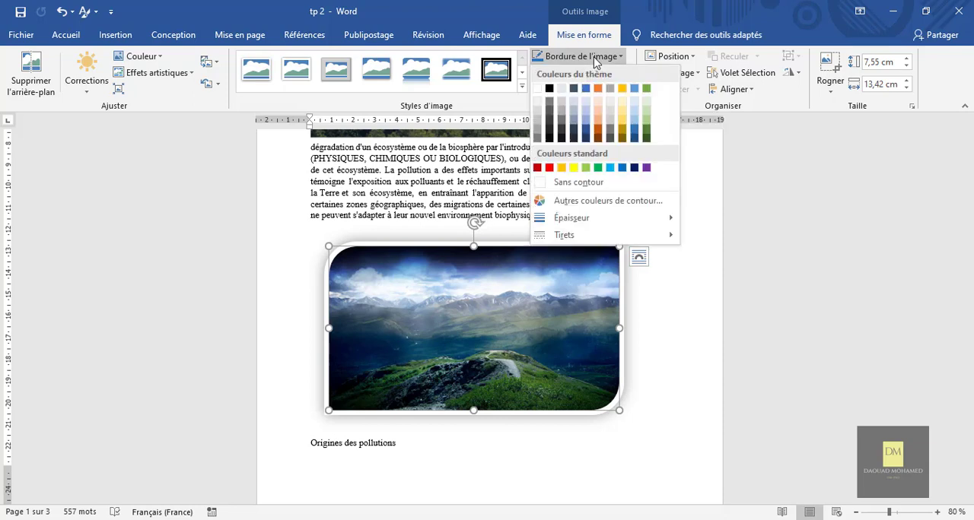
pyautogui.click(622, 127)
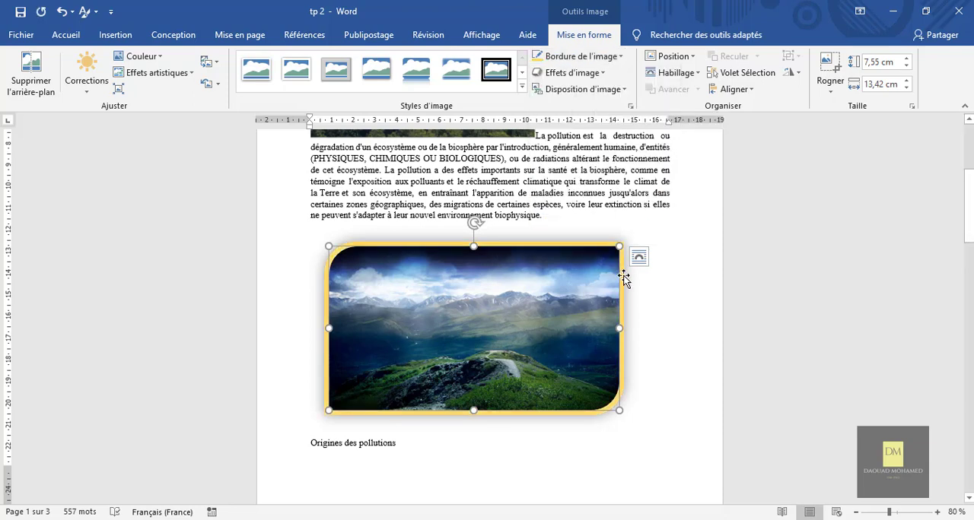
pyautogui.click(603, 63)
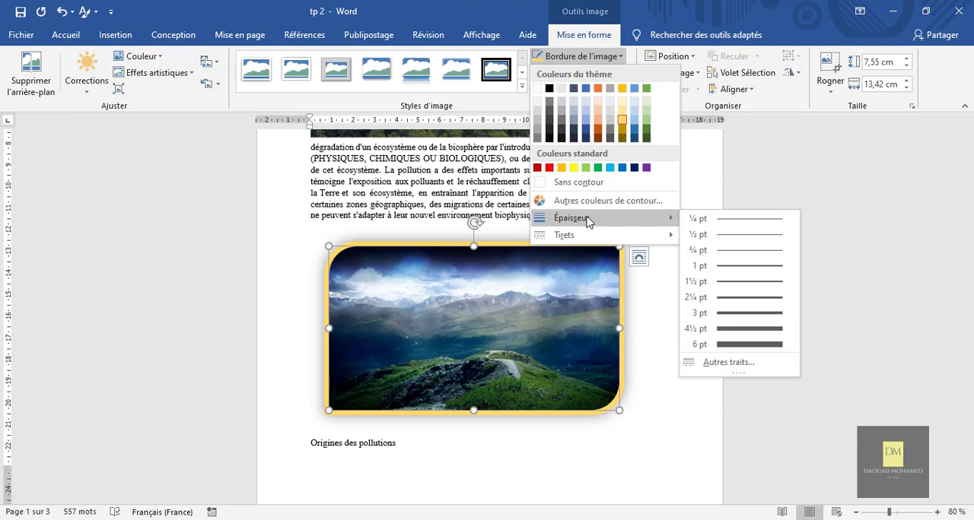
pyautogui.moveTo(588, 236)
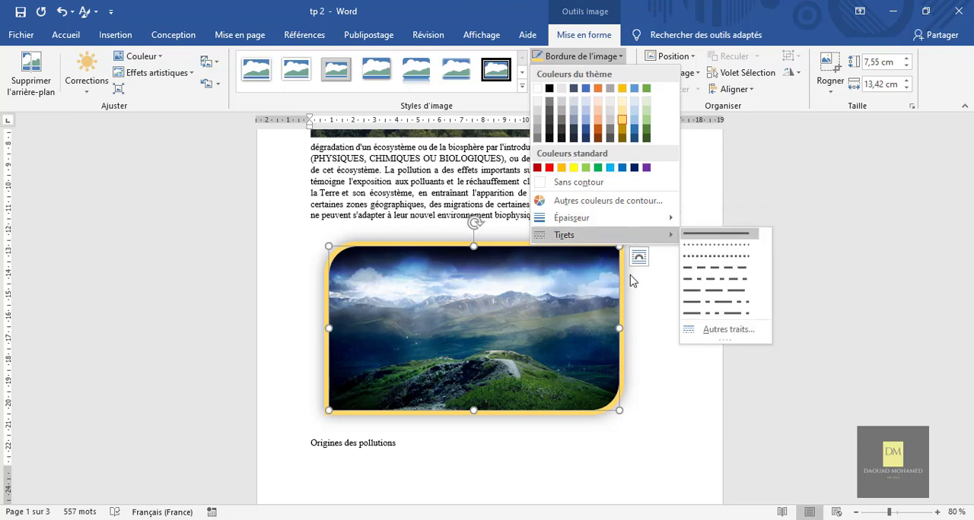
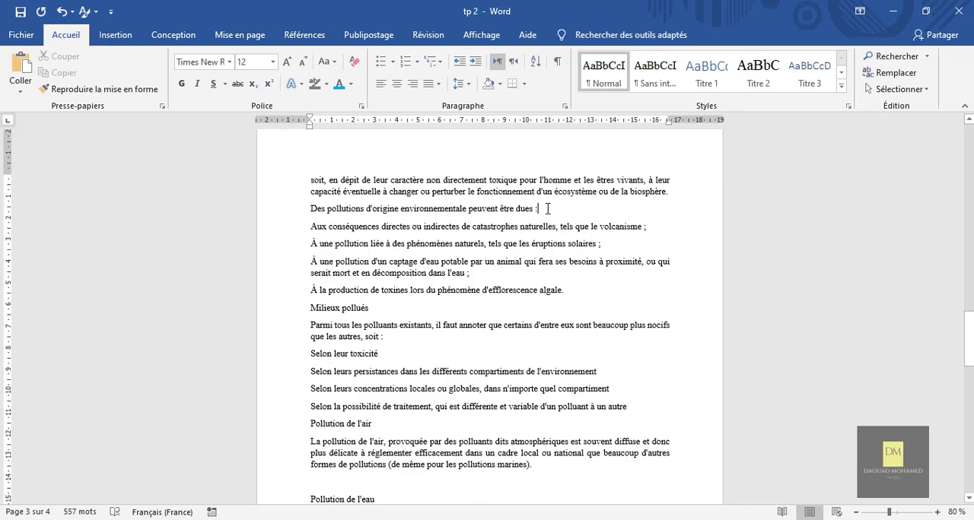
# Step: Add an empty paragraph below "Des pollutions d'origine environnementale peuvent être dues :" and insert image 2 from the atelier 1 image folder there
pyautogui.press('Return')
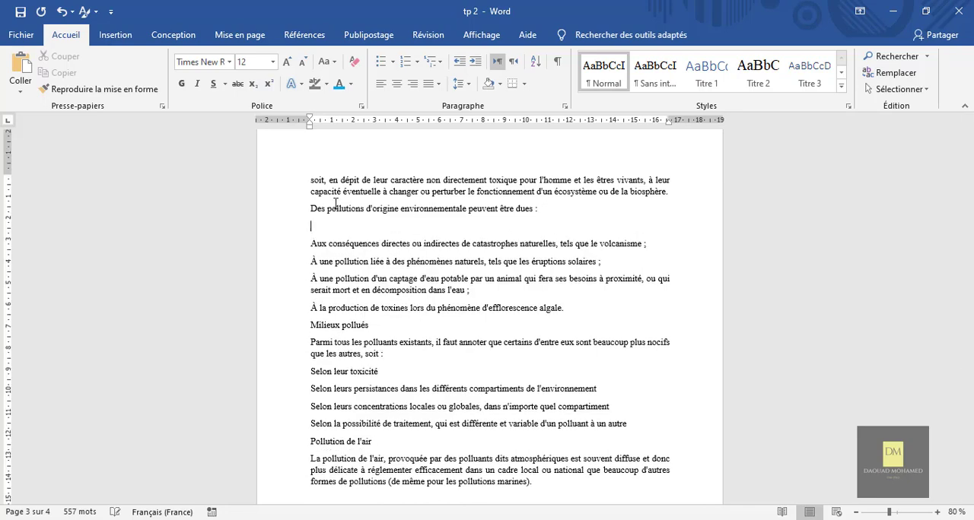
pyautogui.click(115, 35)
pyautogui.click(167, 56)
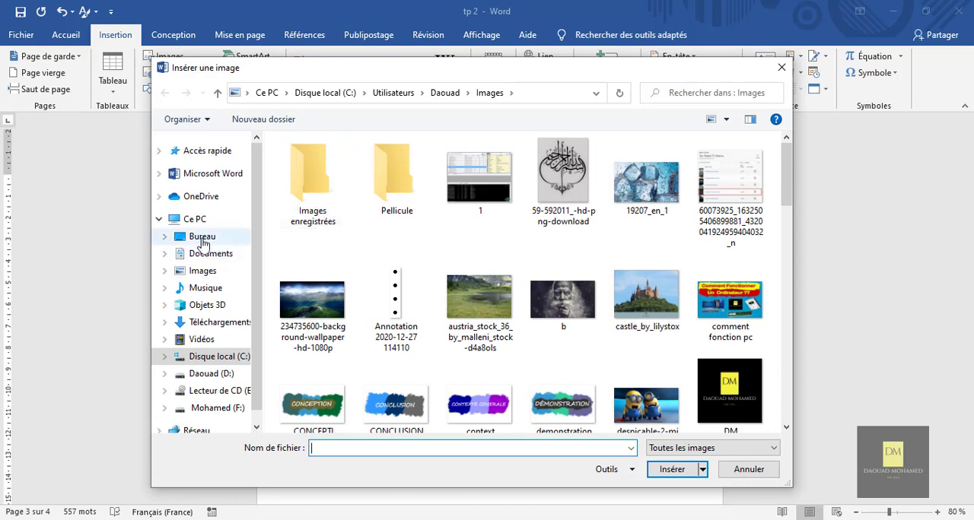
pyautogui.click(207, 237)
pyautogui.doubleClick(334, 190)
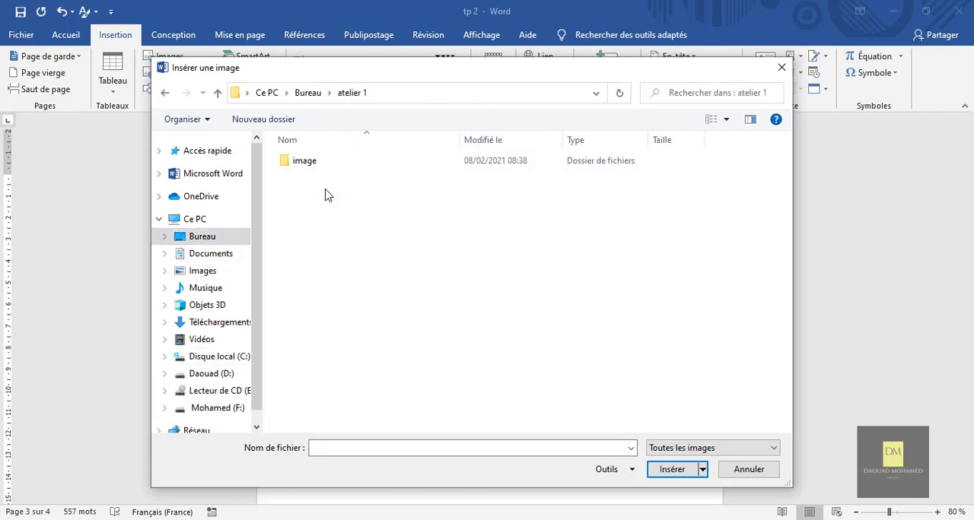
pyautogui.doubleClick(331, 163)
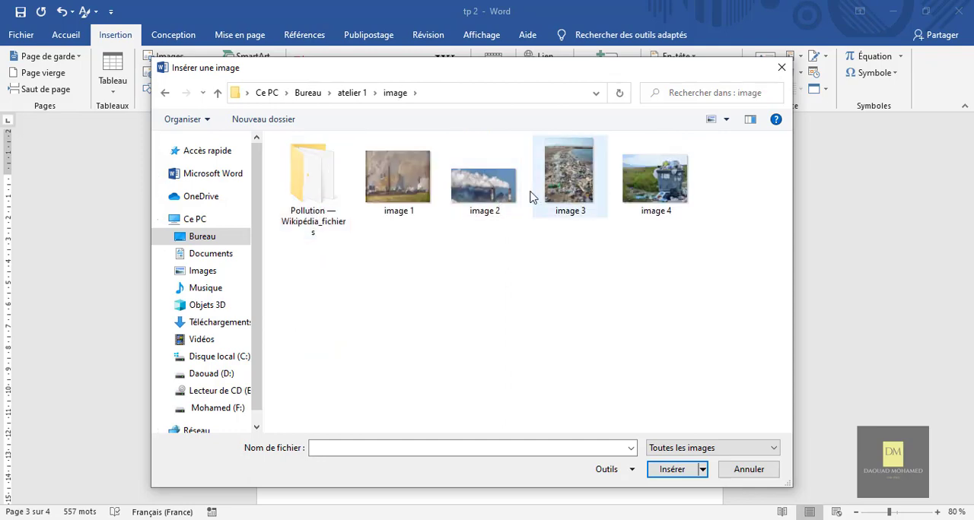
pyautogui.doubleClick(499, 190)
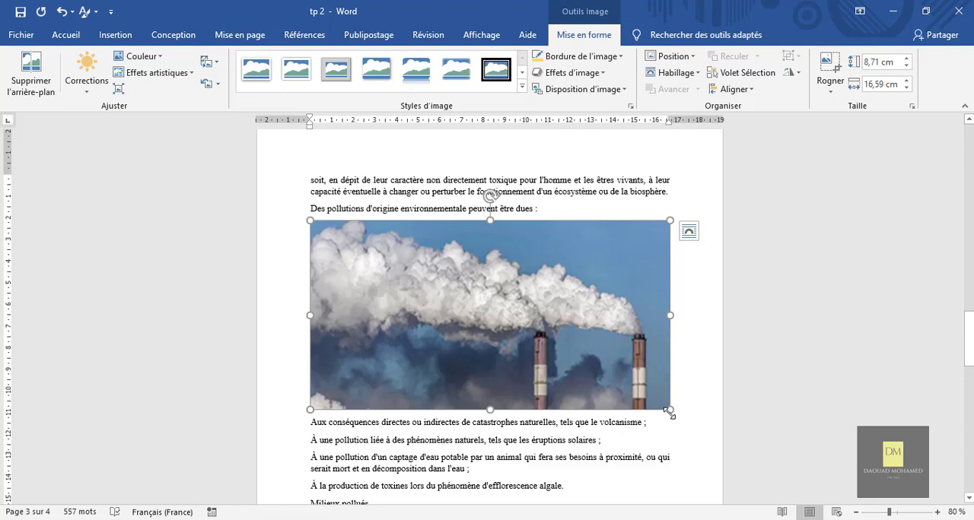
# Step: Scale the smokestack picture down to about 5.24 by 9.99 cm and centre it on the page
pyautogui.moveTo(668, 411); pyautogui.dragTo(528, 334)
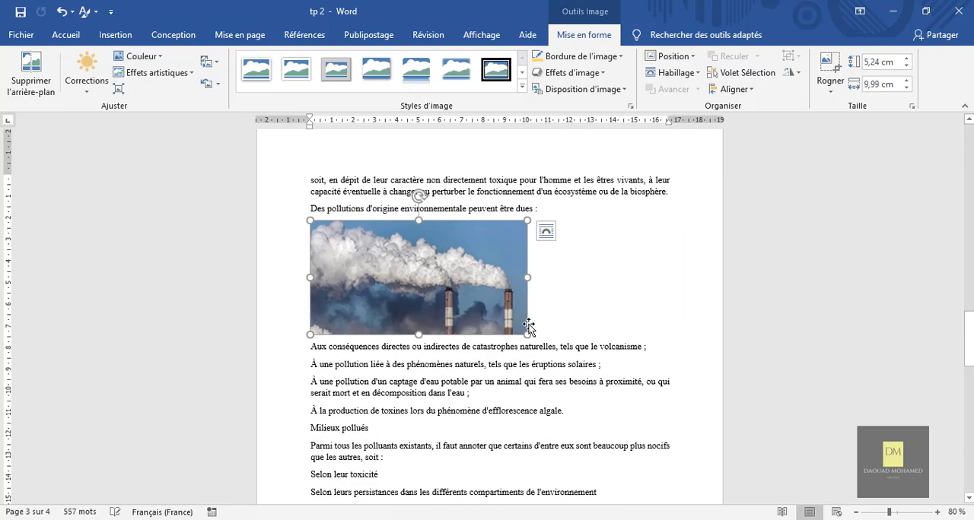
pyautogui.click(586, 303)
pyautogui.click(437, 283)
pyautogui.click(61, 36)
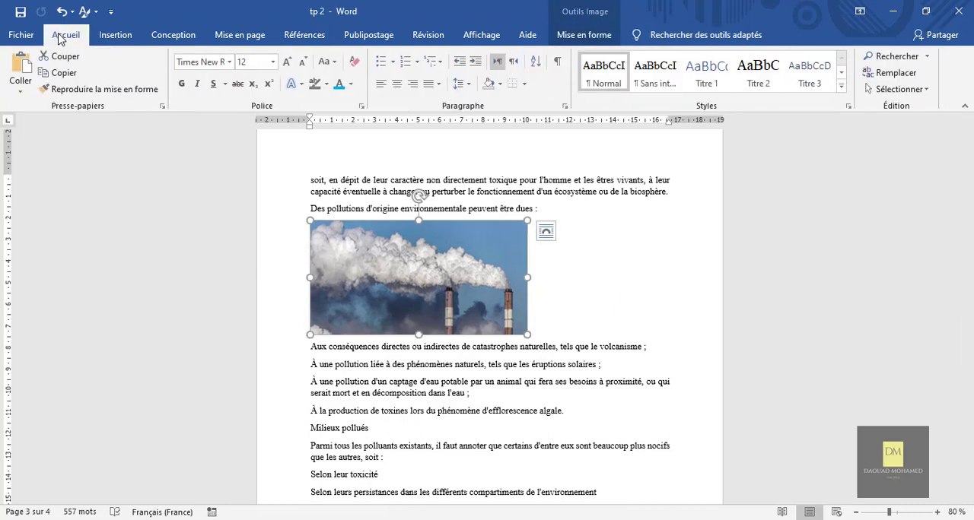
pyautogui.click(398, 85)
pyautogui.click(665, 290)
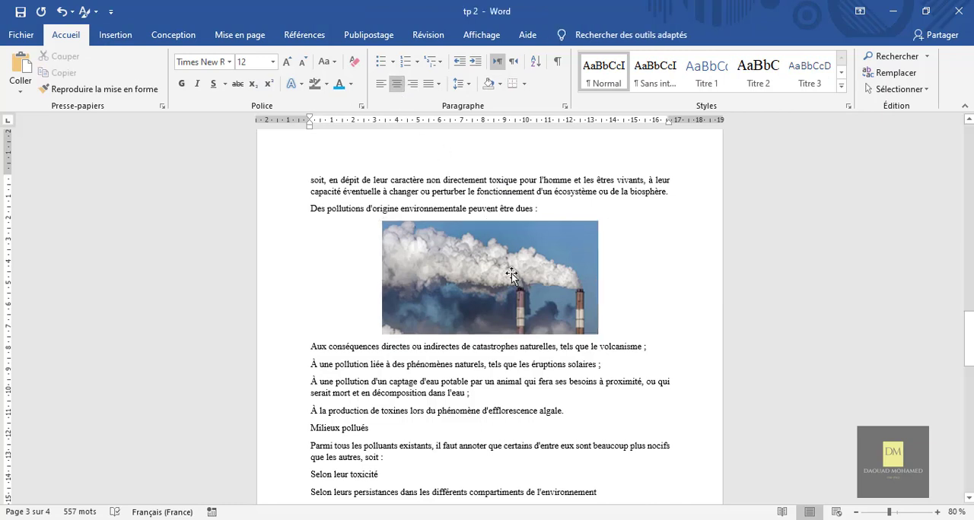
# Step: Try the square text wrapping (Encadré) on the centred smokestack picture and shift it slightly
pyautogui.click(571, 289)
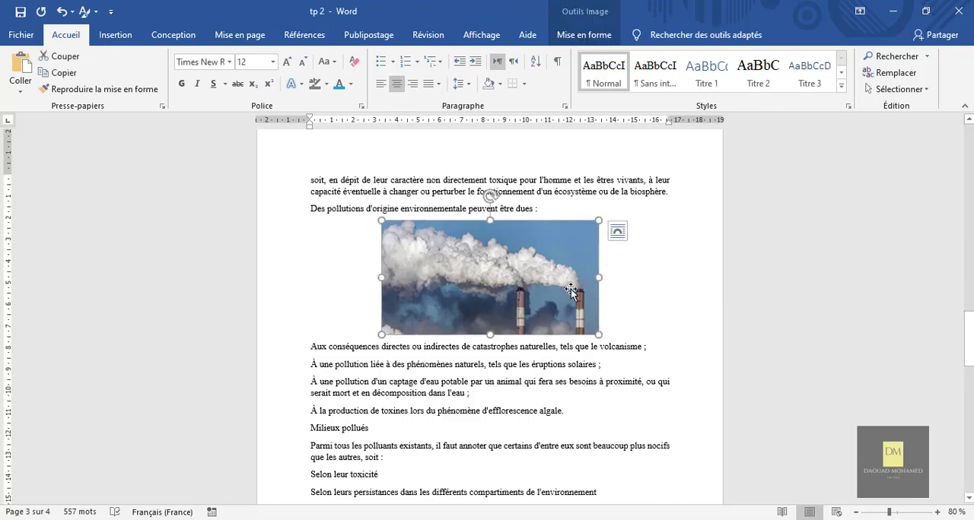
pyautogui.doubleClick(550, 254)
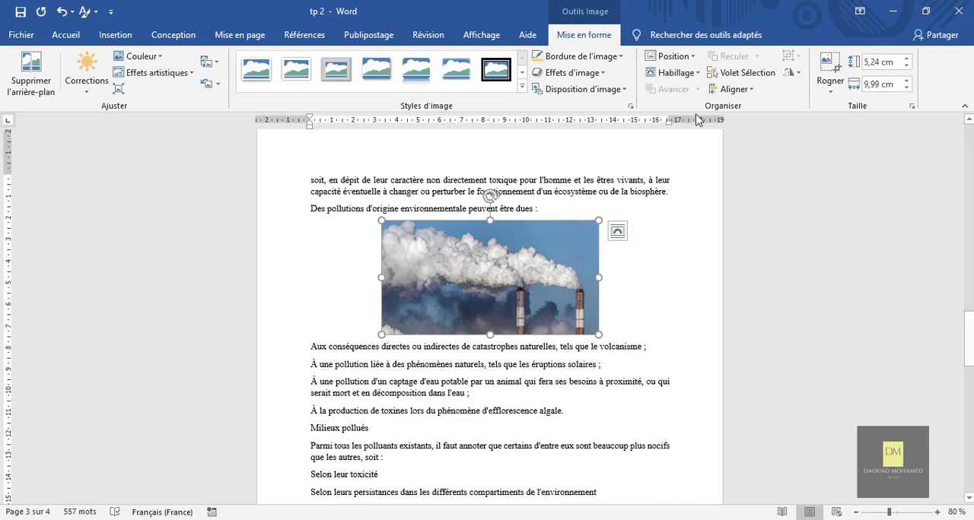
pyautogui.click(694, 75)
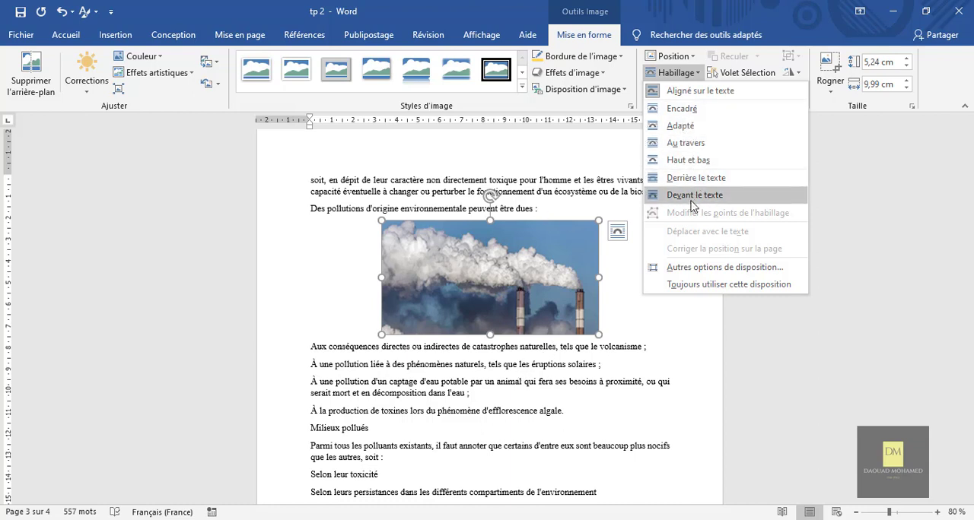
pyautogui.click(674, 109)
pyautogui.moveTo(525, 288); pyautogui.dragTo(513, 285)
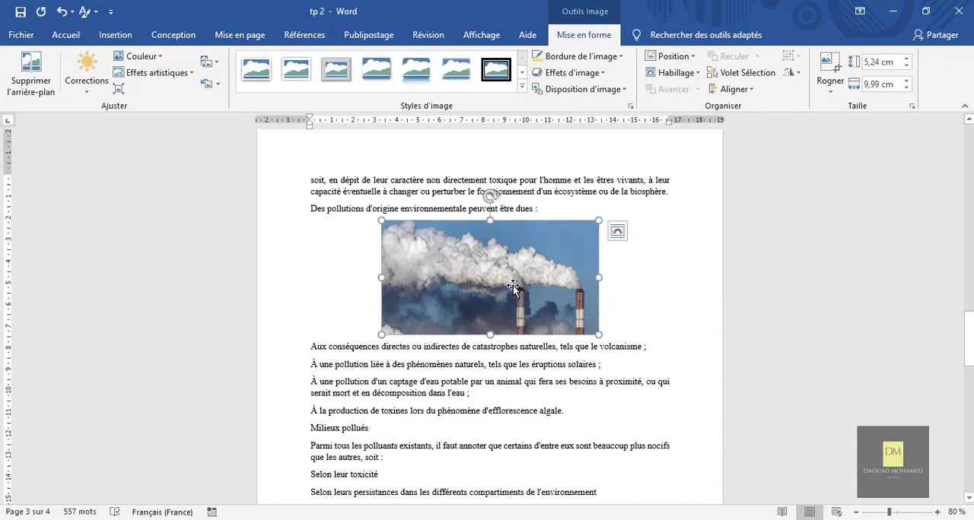
# Step: Left-align the smokestack picture and scale it down to about 4.19 by 7.98 cm
pyautogui.click(61, 37)
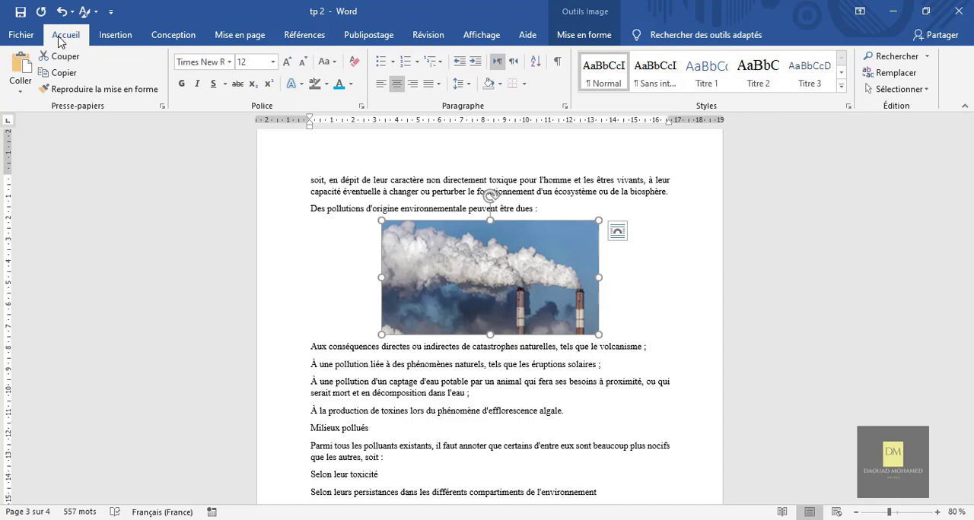
pyautogui.click(381, 83)
pyautogui.moveTo(528, 335); pyautogui.dragTo(456, 304)
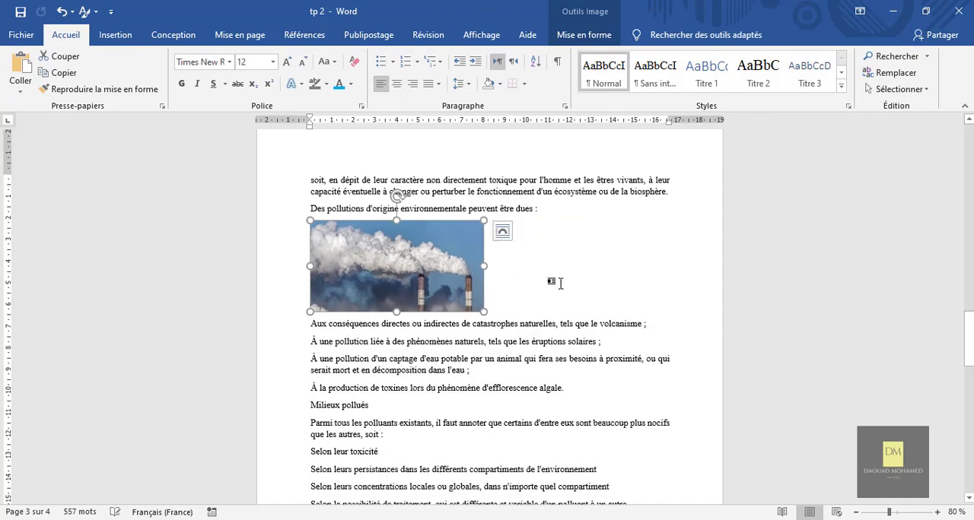
# Step: Set the smokestack picture's text wrapping to square (Encadré)
pyautogui.doubleClick(409, 270)
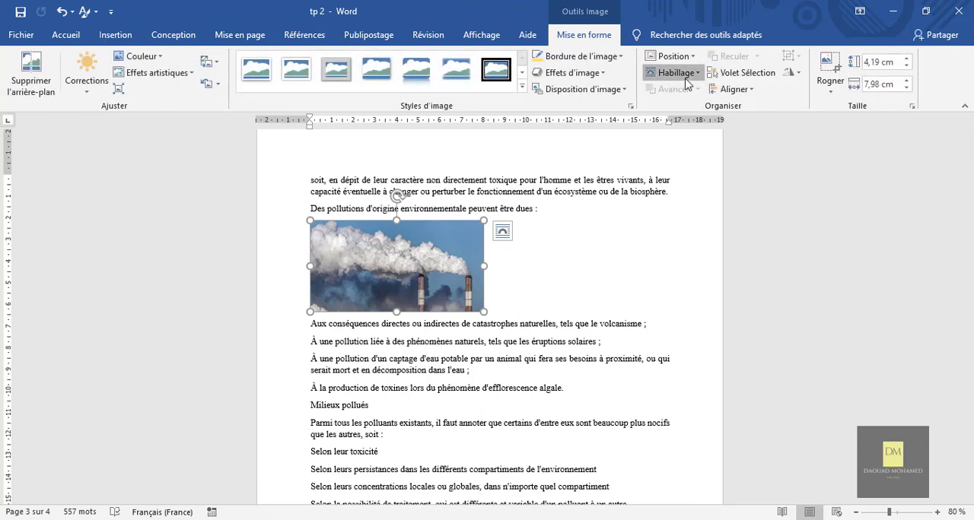
pyautogui.click(685, 78)
pyautogui.click(679, 110)
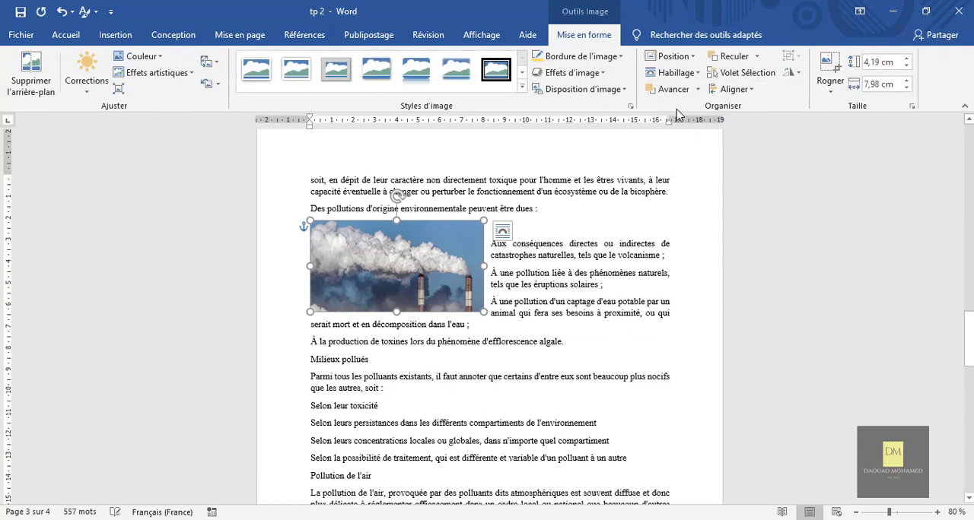
pyautogui.click(596, 328)
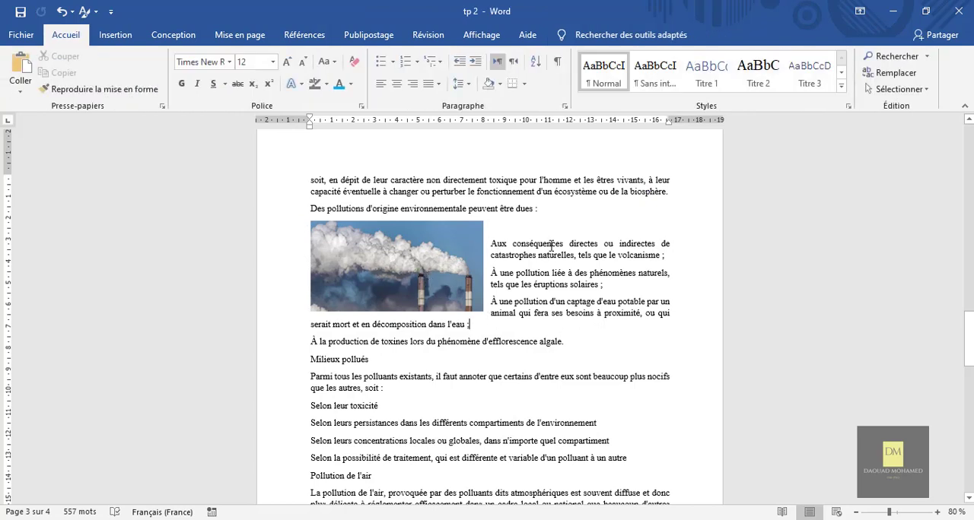
# Step: Move the smokestack picture to the horizontal middle of the page, level with the list of natural causes, so text wraps on both sides
pyautogui.click(396, 271)
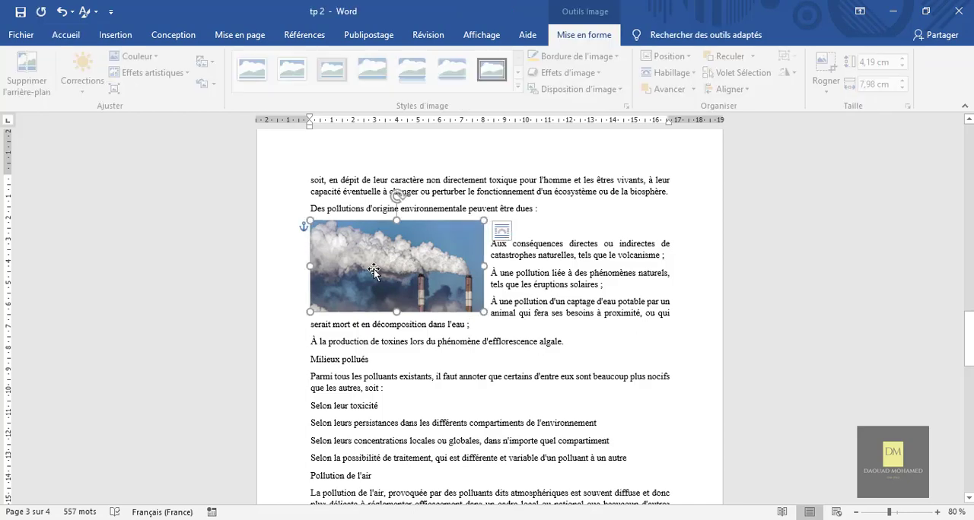
pyautogui.moveTo(396, 271); pyautogui.dragTo(484, 270)
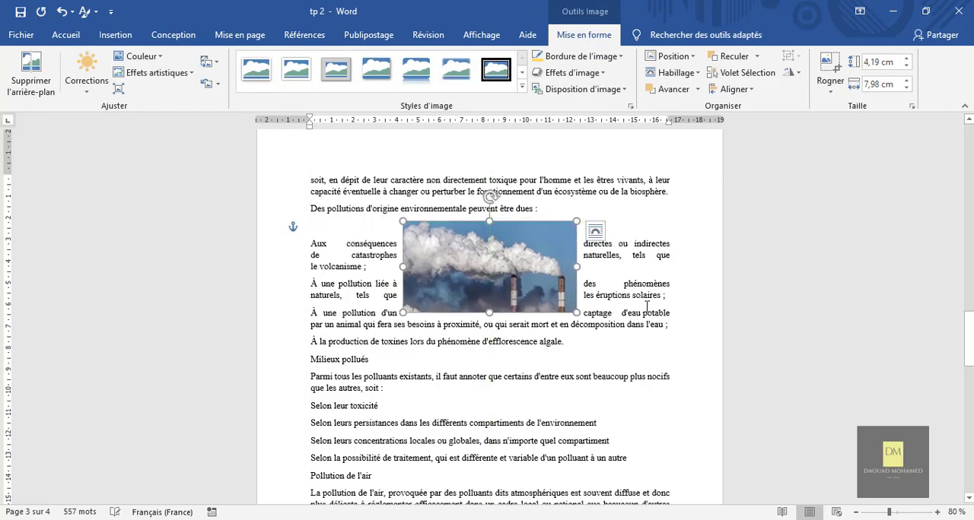
pyautogui.click(697, 308)
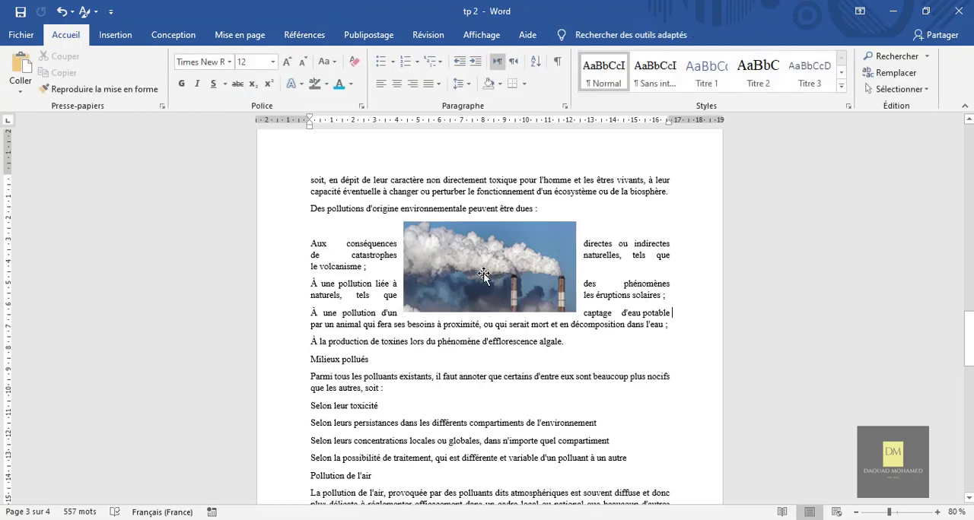
pyautogui.moveTo(483, 282); pyautogui.dragTo(484, 298)
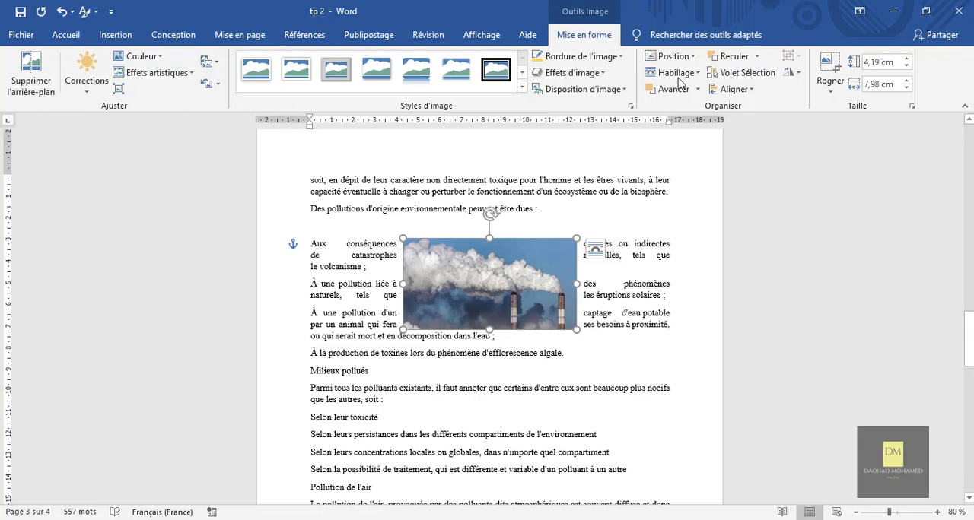
# Step: Set the smokestack picture's wrapping to top and bottom (Haut et bas) and place it centred just below the "peuvent être dues :" line
pyautogui.click(677, 73)
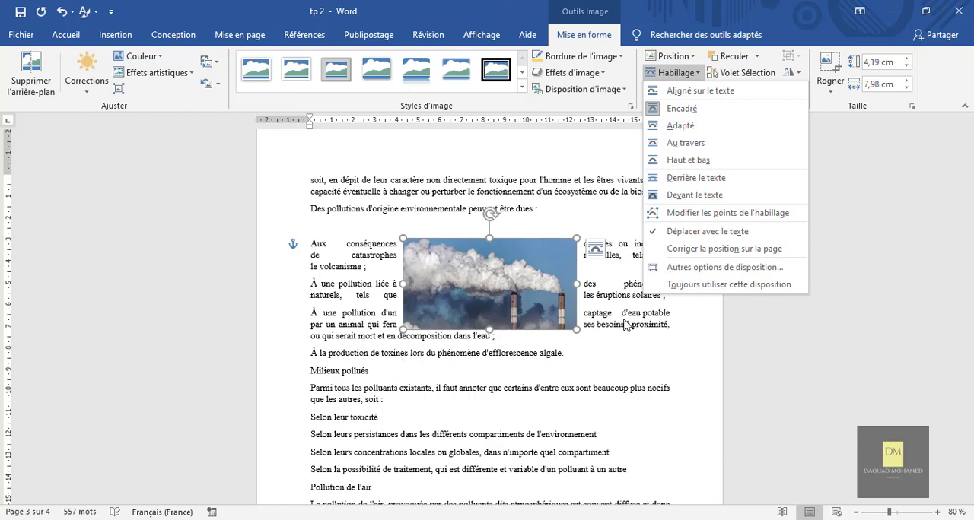
pyautogui.click(689, 161)
pyautogui.moveTo(509, 249); pyautogui.dragTo(486, 268)
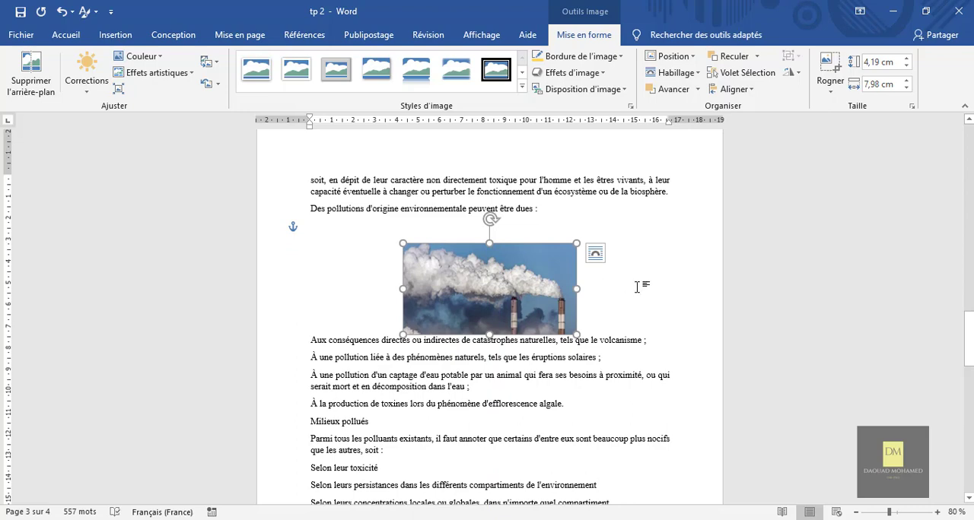
pyautogui.click(348, 290)
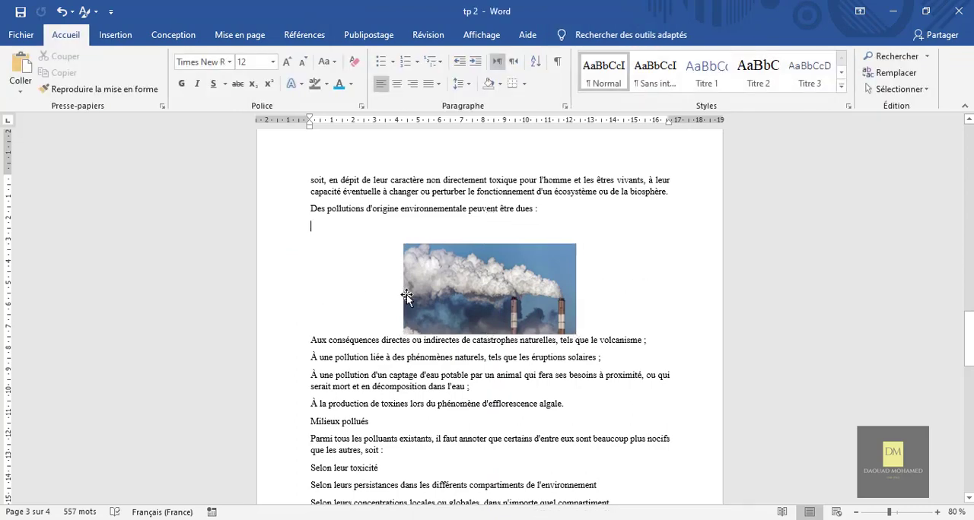
pyautogui.click(499, 289)
pyautogui.moveTo(501, 289); pyautogui.dragTo(500, 272)
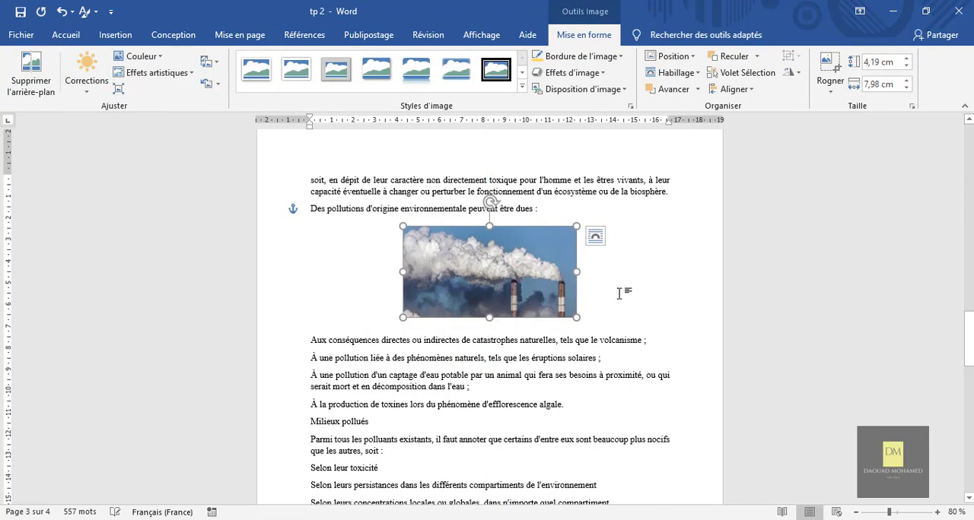
pyautogui.click(623, 289)
# Step: Place the smokestack picture behind the text (Derrière le texte)
pyautogui.click(526, 277)
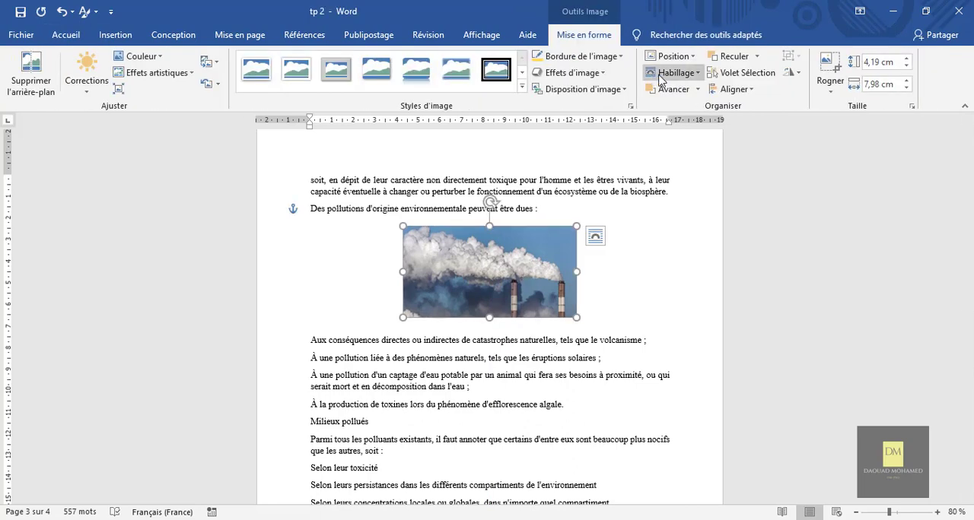
pyautogui.click(673, 73)
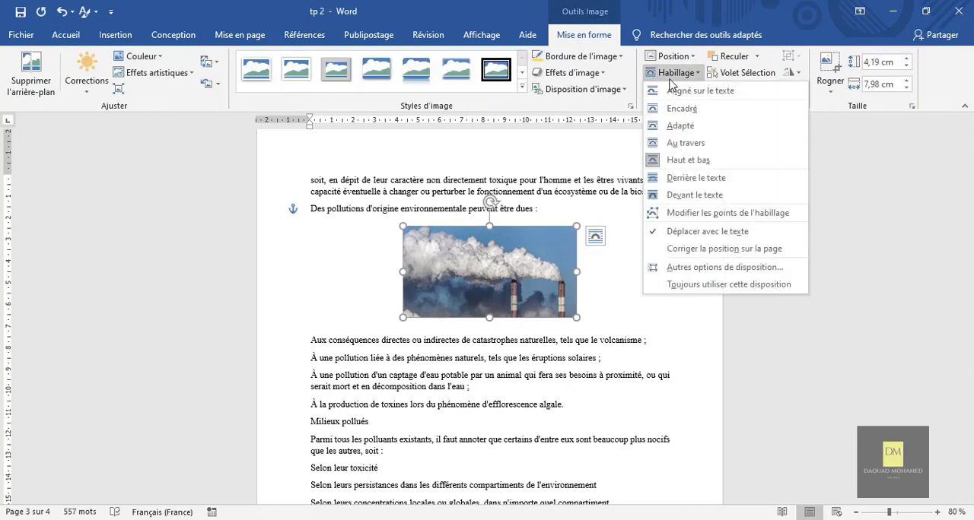
pyautogui.click(698, 180)
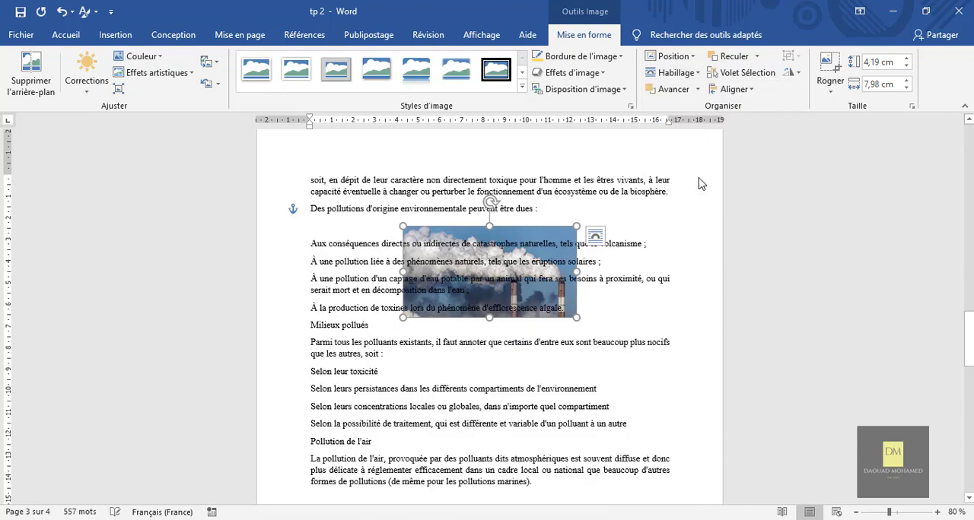
# Step: Enlarge the smokestack picture to about 7.85 by 14.94 cm and rotate it so the chimneys stand upright
pyautogui.moveTo(576, 227); pyautogui.dragTo(645, 376)
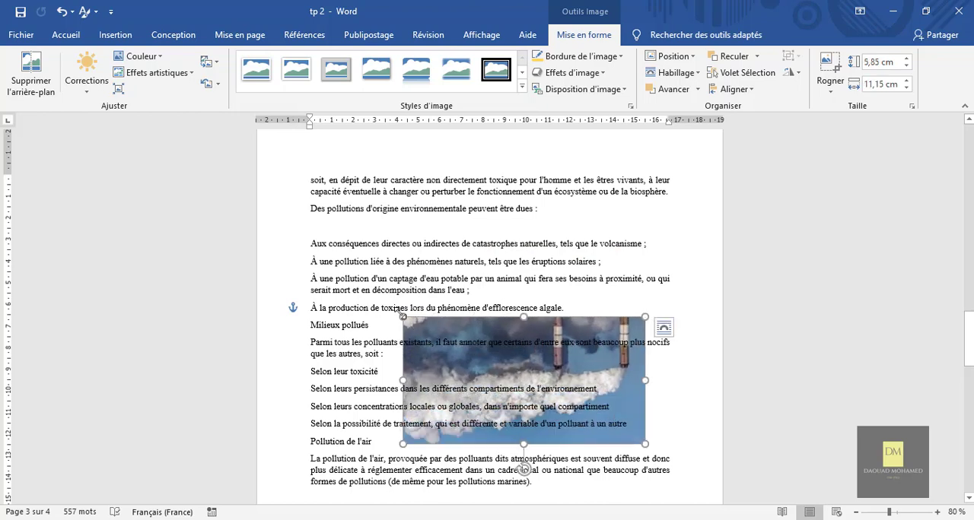
pyautogui.moveTo(402, 317); pyautogui.dragTo(320, 275)
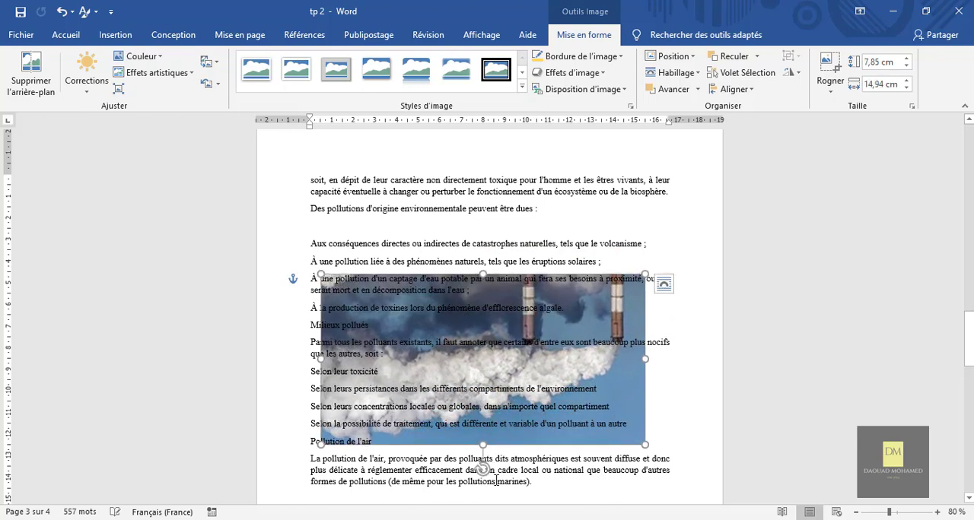
pyautogui.moveTo(484, 470); pyautogui.dragTo(484, 352)
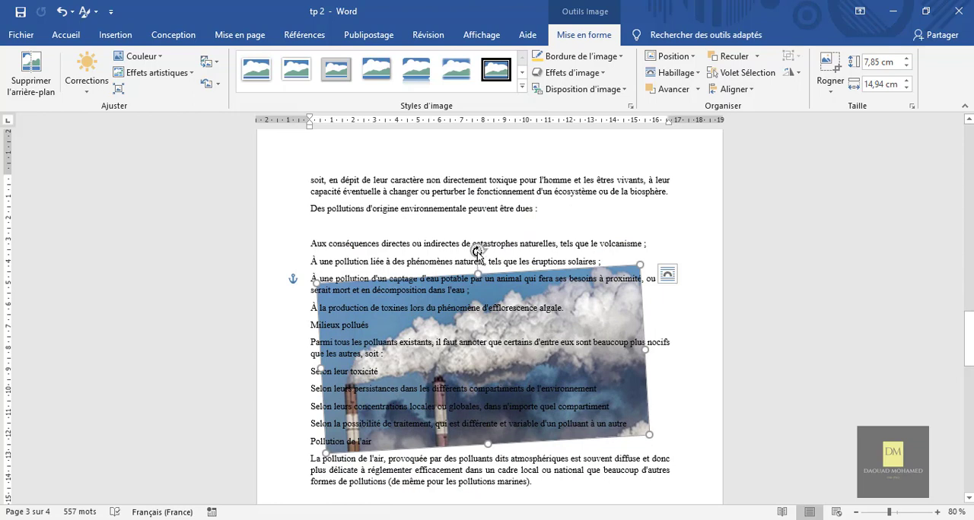
pyautogui.moveTo(478, 251); pyautogui.dragTo(481, 251)
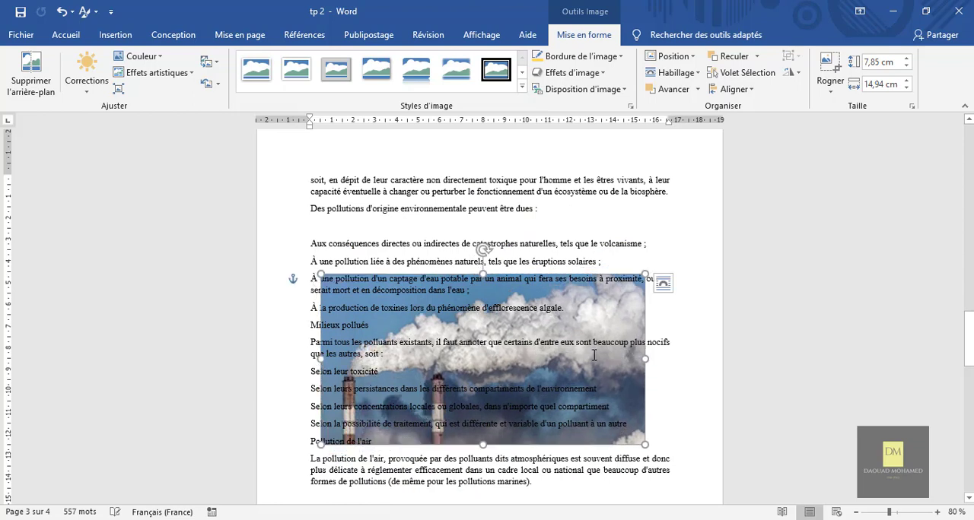
# Step: Move the smokestack picture up behind the list and enlarge it to about 8.75 by 16.67 cm to span the text width
pyautogui.moveTo(628, 402); pyautogui.dragTo(635, 373)
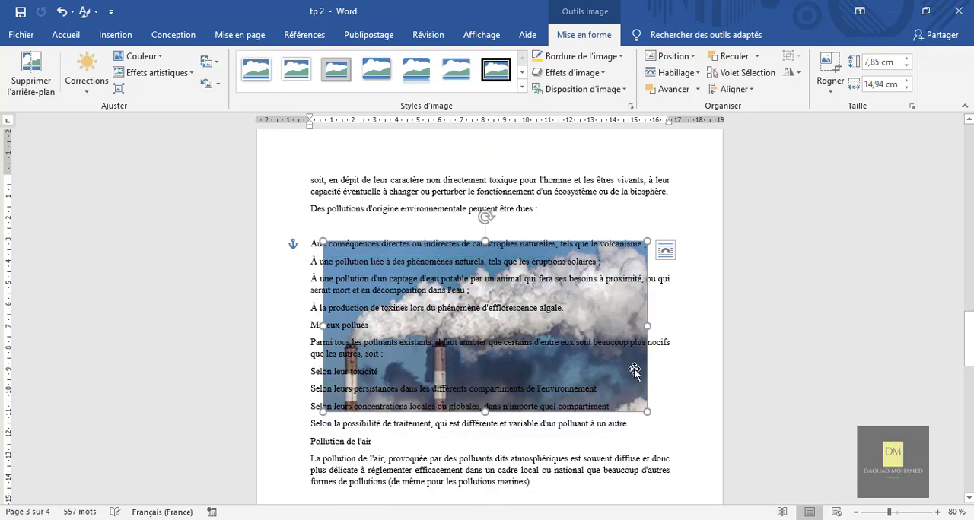
pyautogui.moveTo(652, 419); pyautogui.dragTo(671, 424)
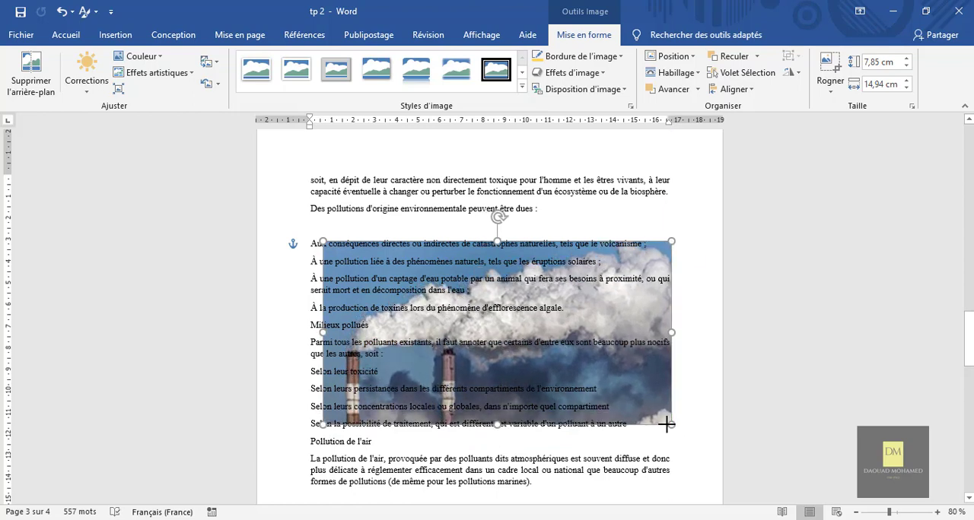
pyautogui.moveTo(321, 240); pyautogui.dragTo(310, 234)
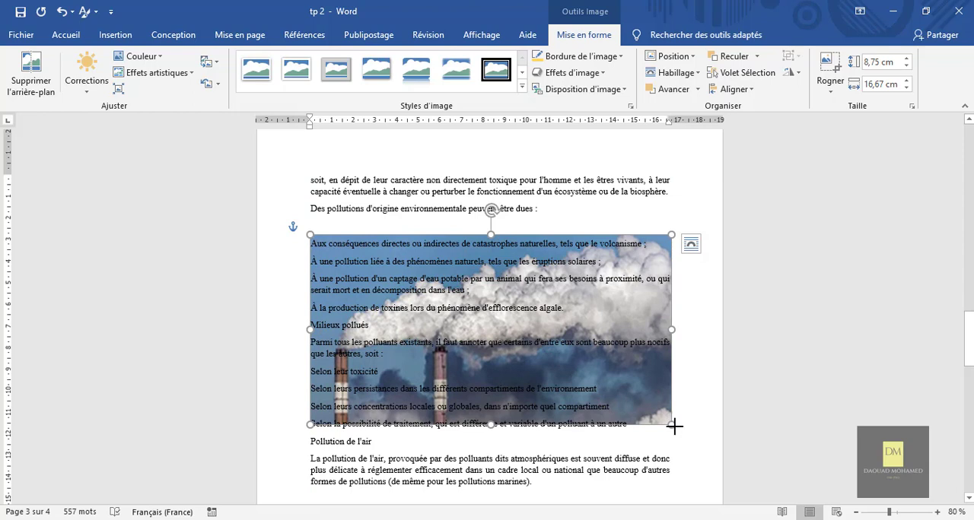
# Step: Enlarge the smokestack picture to about 8.94 by 17.02 cm and make the list text over it bold white at 12 pt
pyautogui.moveTo(674, 427); pyautogui.dragTo(310, 240)
pyautogui.click(628, 421)
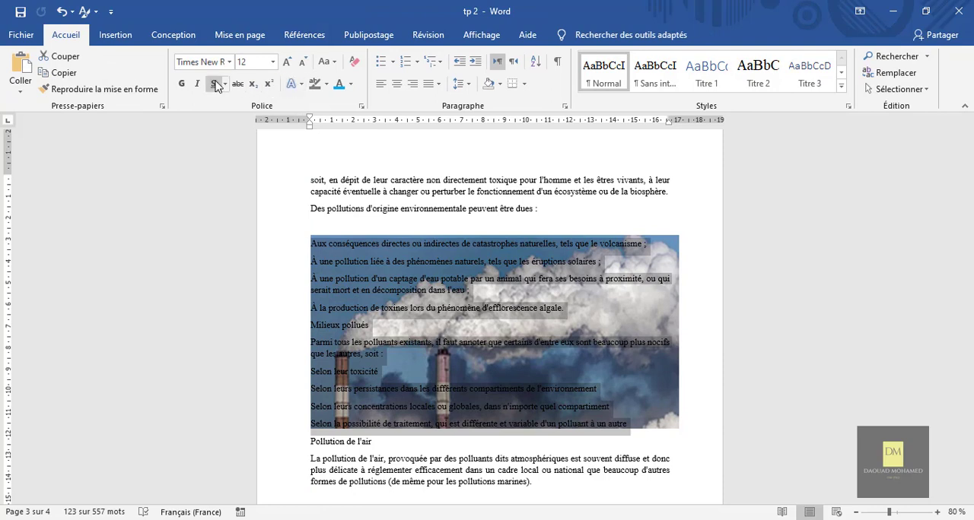
pyautogui.click(350, 84)
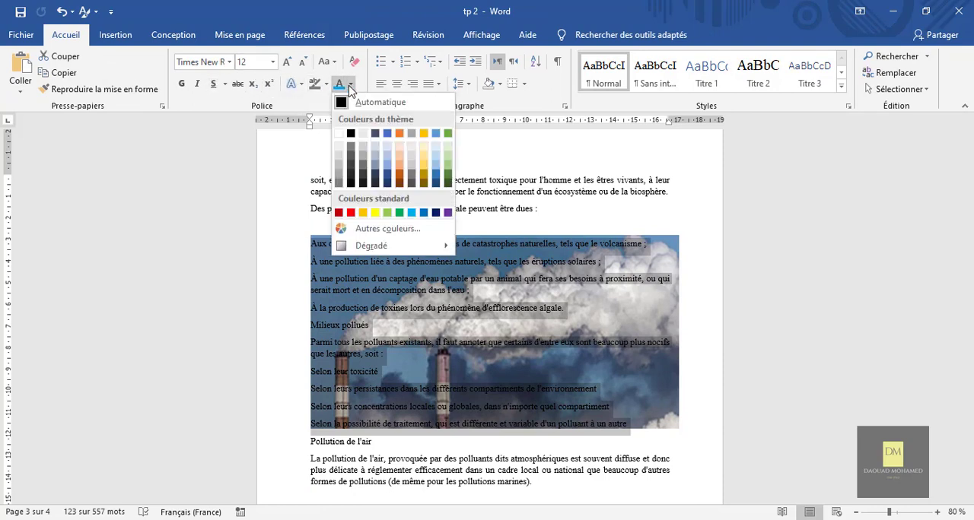
pyautogui.click(340, 134)
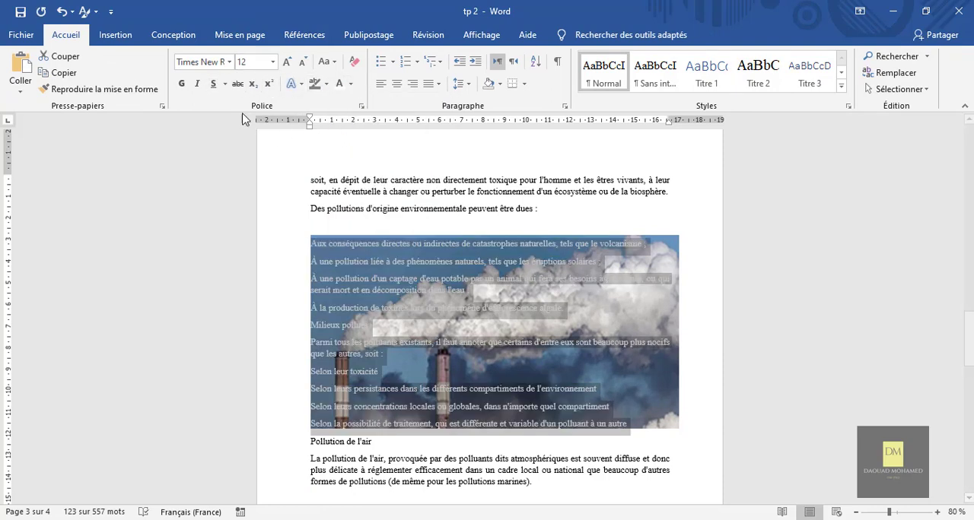
pyautogui.click(181, 84)
pyautogui.click(286, 61)
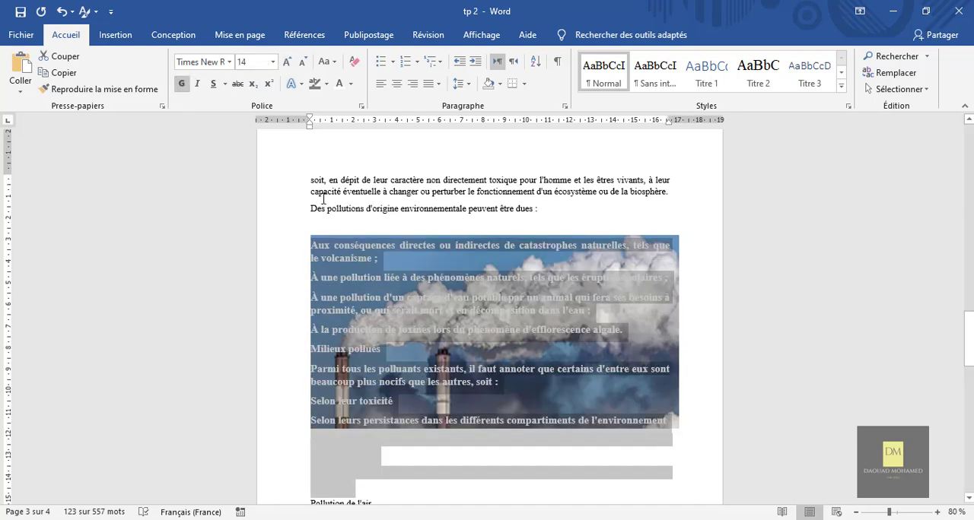
pyautogui.click(302, 62)
pyautogui.click(691, 266)
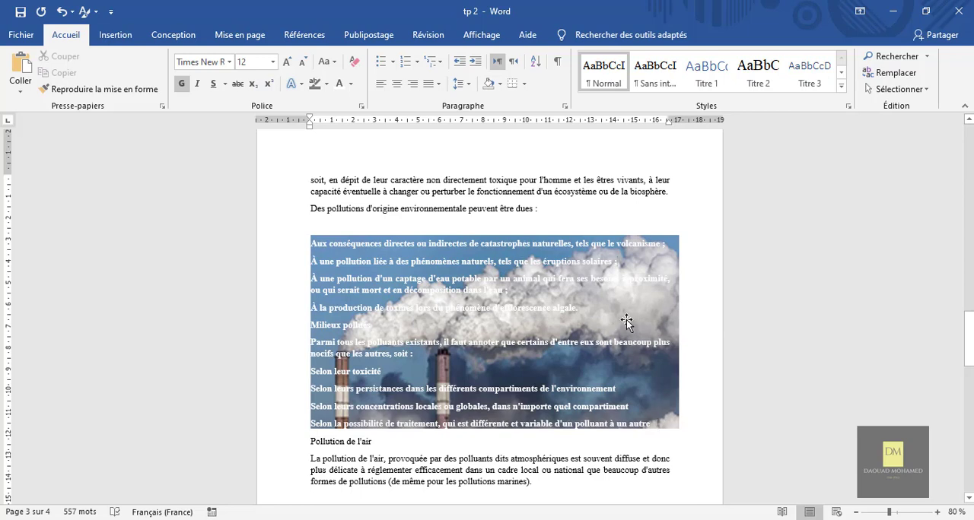
# Step: Set the smokestack picture in front of the text (Devant le texte) and shift it slightly up to cover the list
pyautogui.click(675, 380)
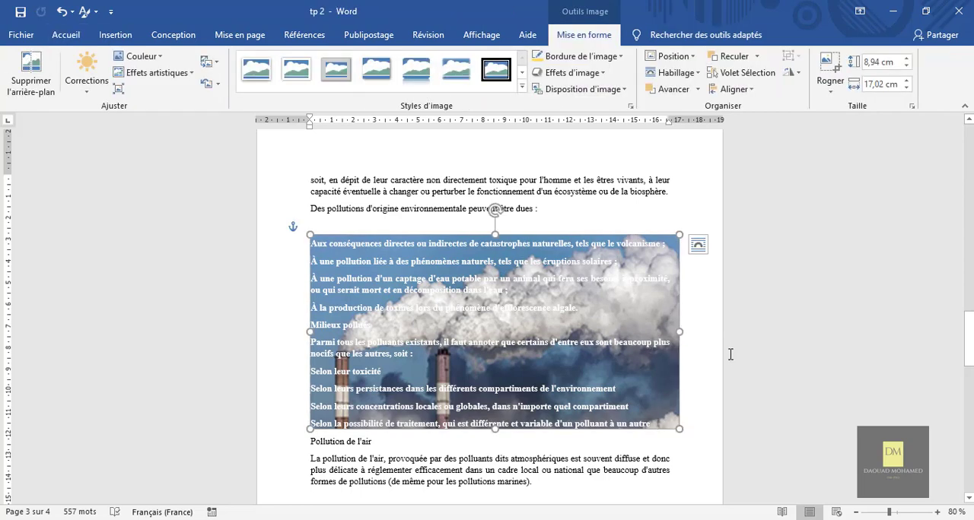
pyautogui.click(669, 73)
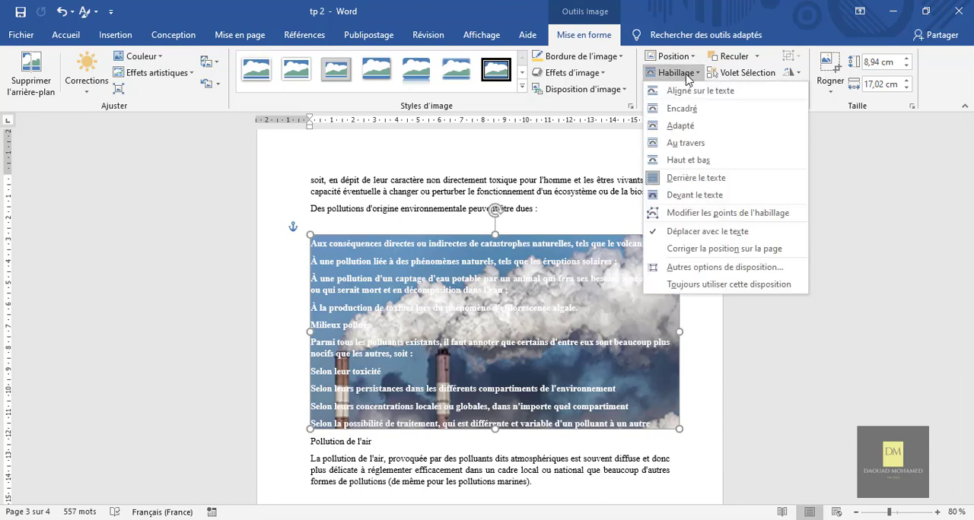
pyautogui.click(684, 197)
pyautogui.moveTo(563, 305)
pyautogui.mouseDown()
pyautogui.moveTo(564, 438)
pyautogui.moveTo(558, 254)
pyautogui.moveTo(561, 300)
pyautogui.mouseUp()
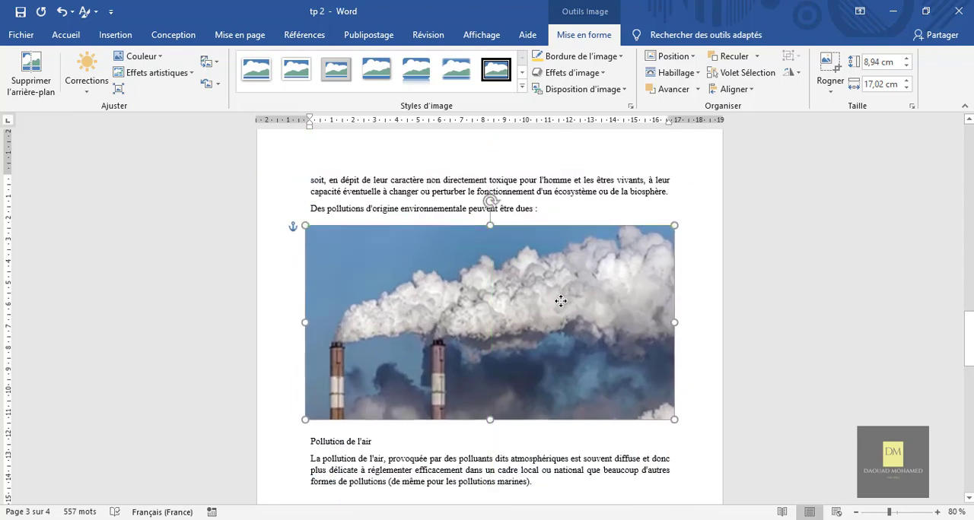
# Step: Color the list text hidden under the smokestack picture black and move the picture down to just above "Pollution de l'air"
pyautogui.click(555, 438)
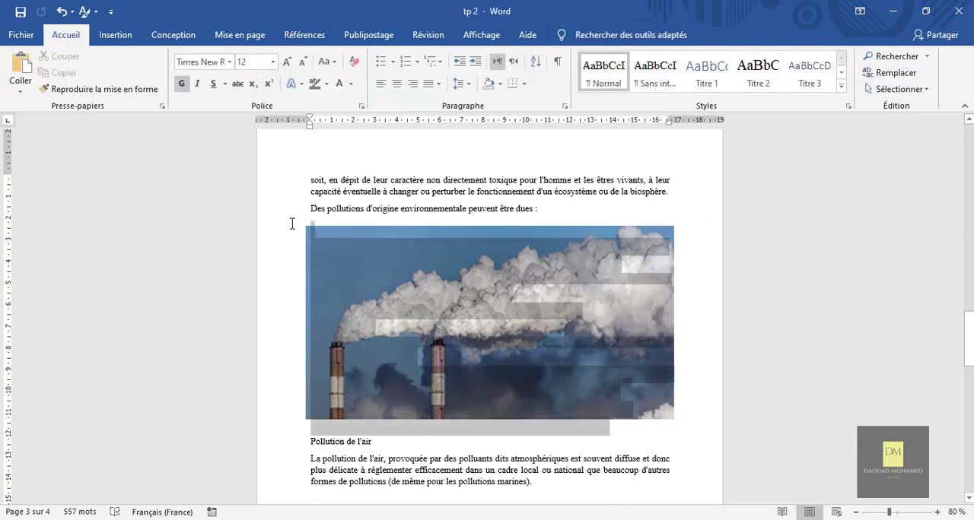
pyautogui.click(350, 85)
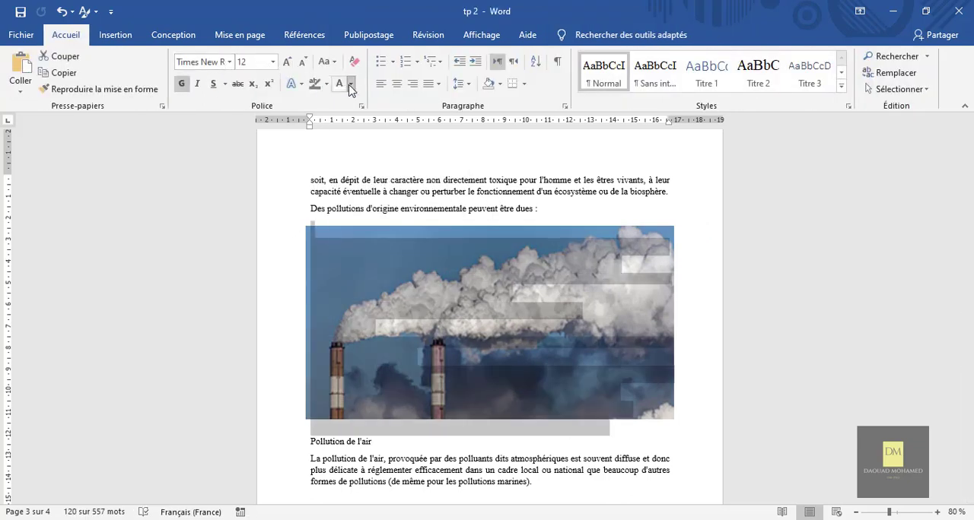
pyautogui.click(352, 133)
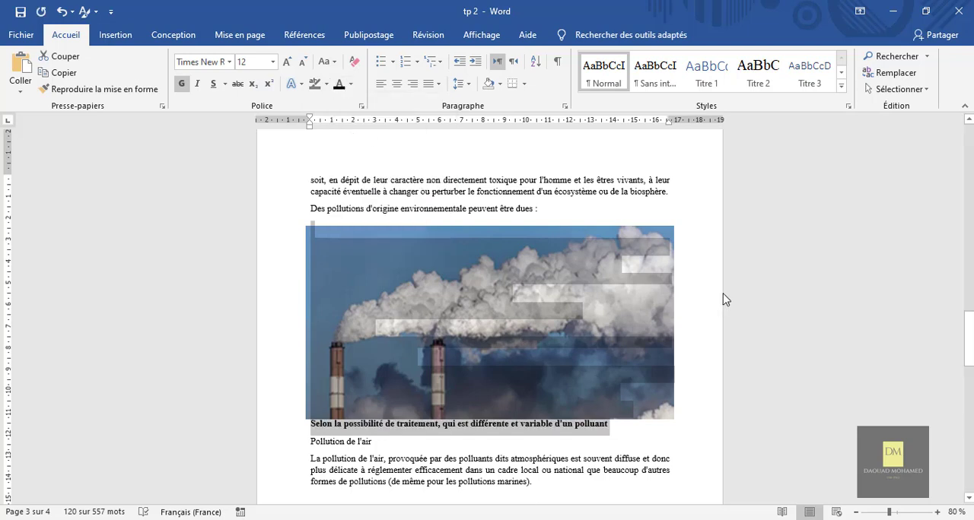
pyautogui.click(691, 289)
pyautogui.moveTo(534, 304)
pyautogui.mouseDown()
pyautogui.moveTo(533, 428)
pyautogui.moveTo(528, 329)
pyautogui.moveTo(543, 354)
pyautogui.moveTo(540, 303)
pyautogui.mouseUp()
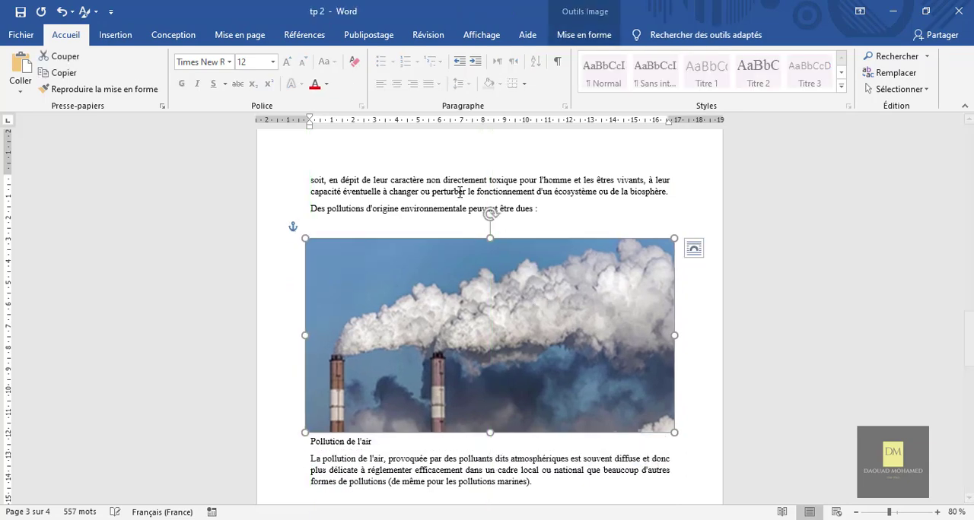
# Step: Crop the right side of the smokestack picture to a width of about 11.18 cm and align it with the left text margin
pyautogui.doubleClick(489, 291)
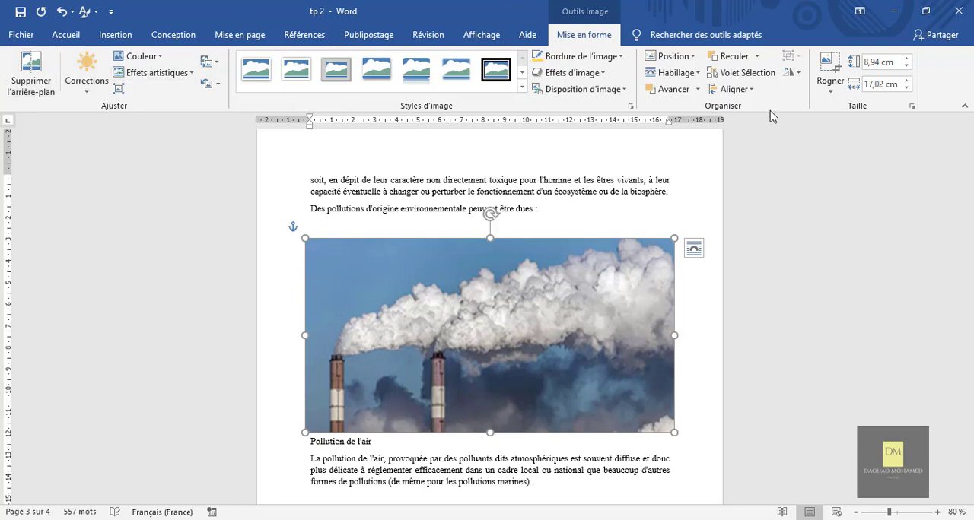
pyautogui.click(831, 92)
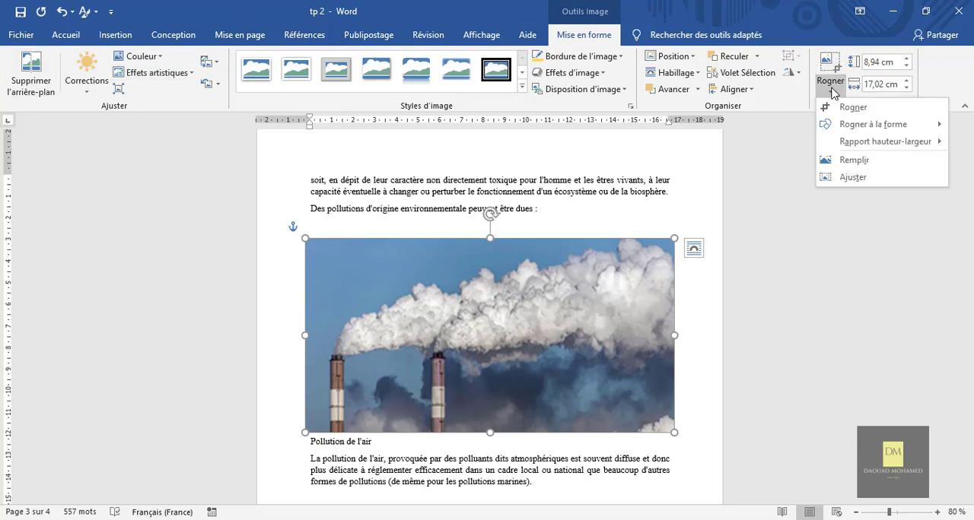
pyautogui.click(837, 112)
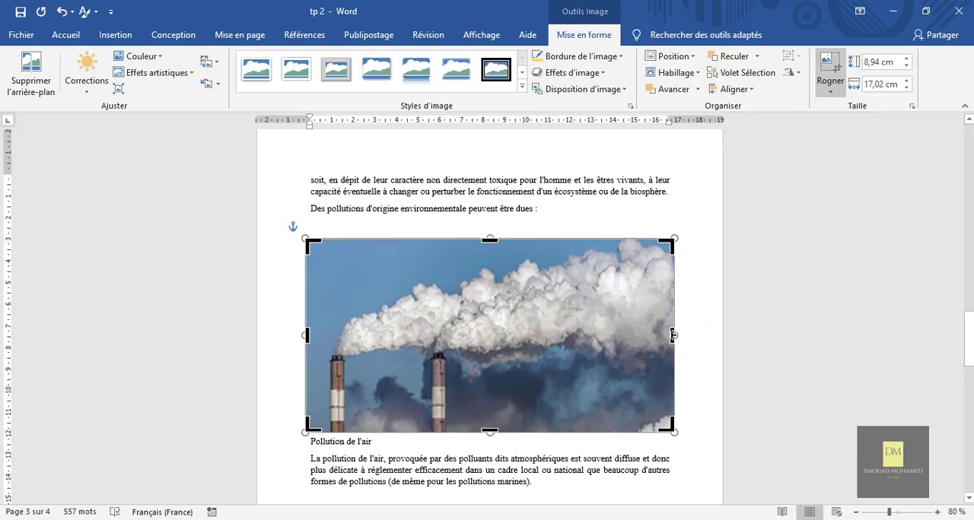
pyautogui.moveTo(673, 335); pyautogui.dragTo(496, 333)
pyautogui.click(694, 217)
pyautogui.click(543, 328)
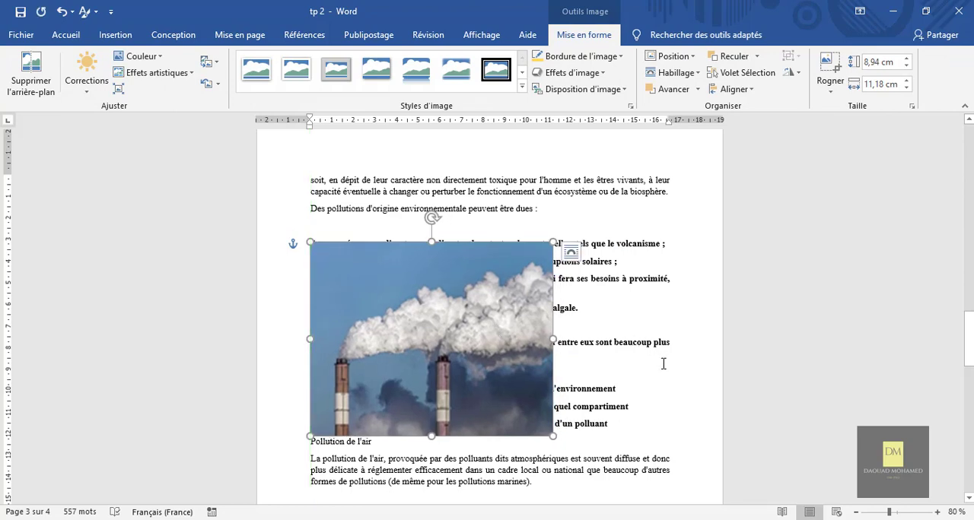
# Step: Scale the cropped smokestack picture down to about 8.48 by 10.61 cm from its lower right corner
pyautogui.click(663, 363)
pyautogui.click(499, 354)
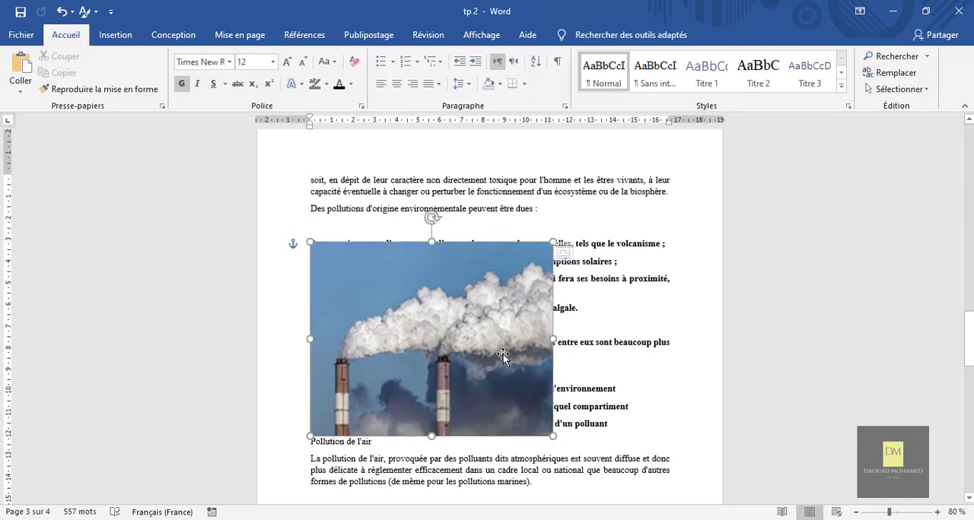
pyautogui.moveTo(553, 436); pyautogui.dragTo(517, 368)
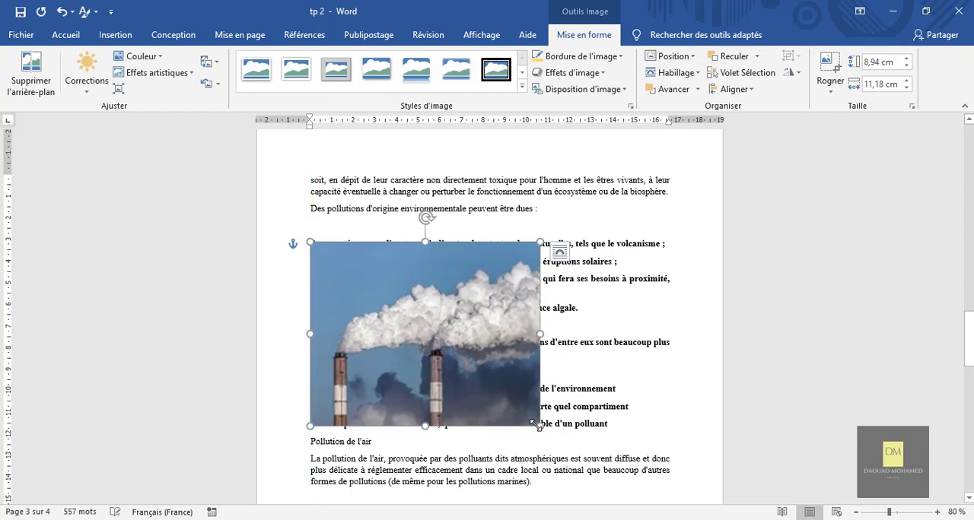
# Step: Crop the top of the smokestack picture to a height of about 7.59 cm and shrink it to about 5.05 by 7.06 cm
pyautogui.rightClick(500, 317)
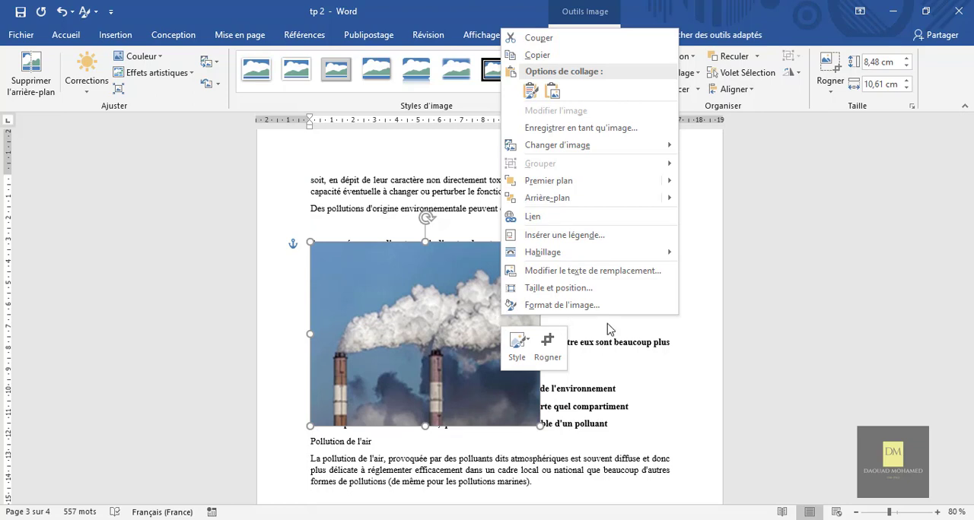
pyautogui.click(551, 360)
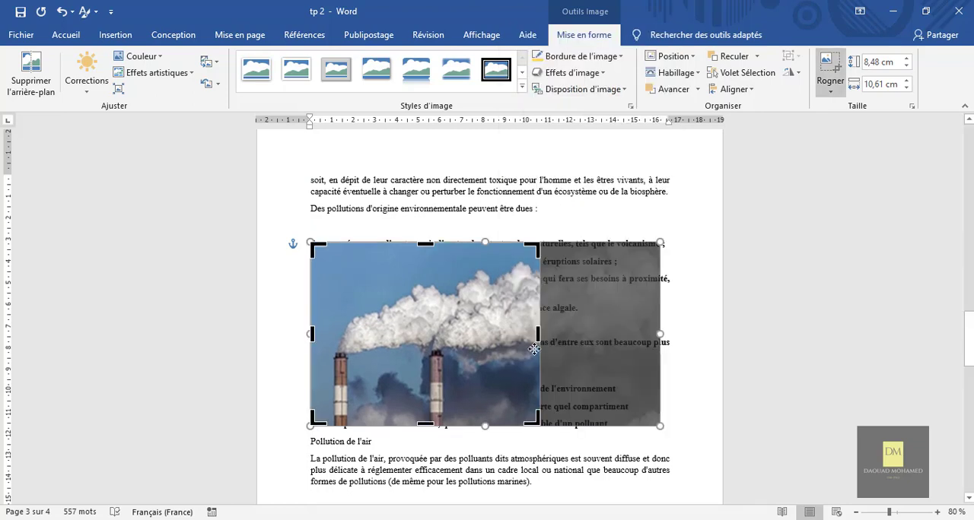
pyautogui.moveTo(425, 251); pyautogui.dragTo(424, 263)
pyautogui.click(687, 290)
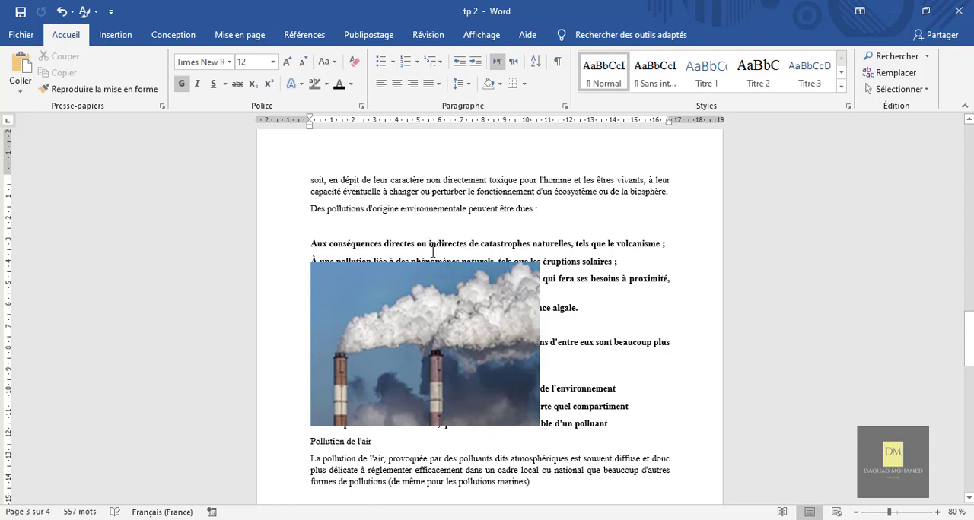
pyautogui.click(493, 371)
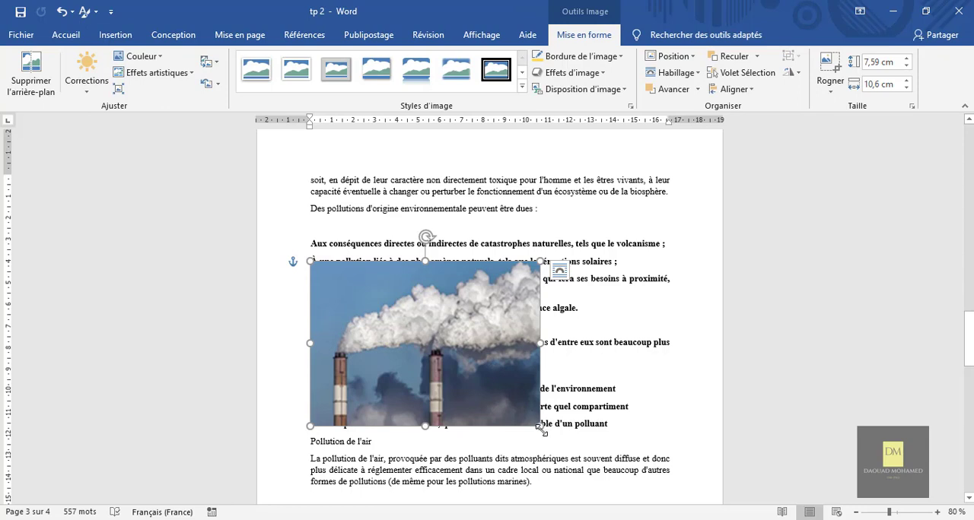
pyautogui.moveTo(542, 430); pyautogui.dragTo(464, 362)
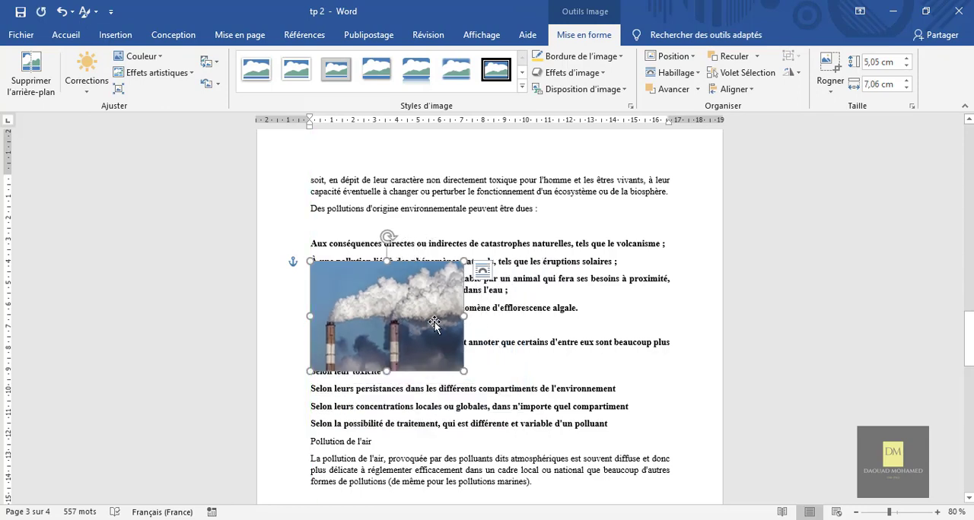
# Step: Set the smokestack picture's wrapping to square (Encadré) and move it up beside the start of the bold list, slightly past the left margin
pyautogui.click(670, 72)
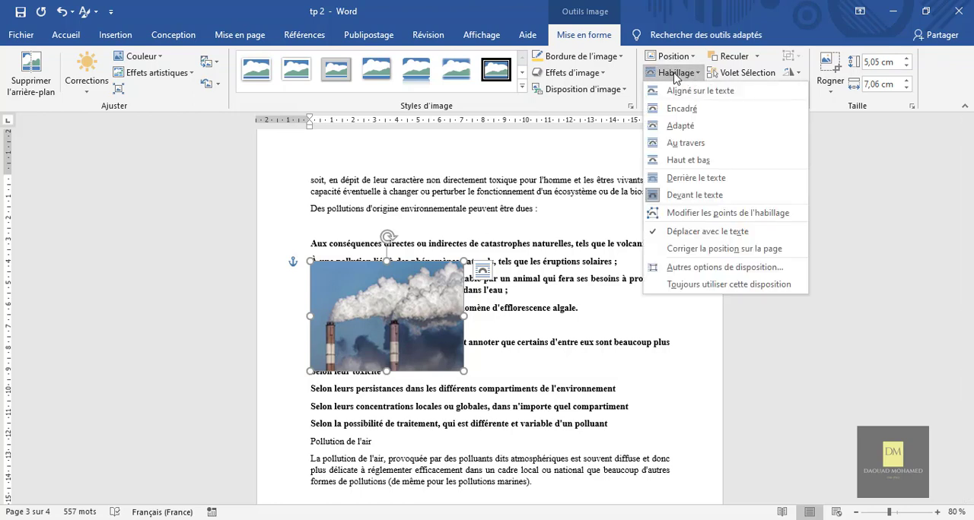
pyautogui.click(682, 110)
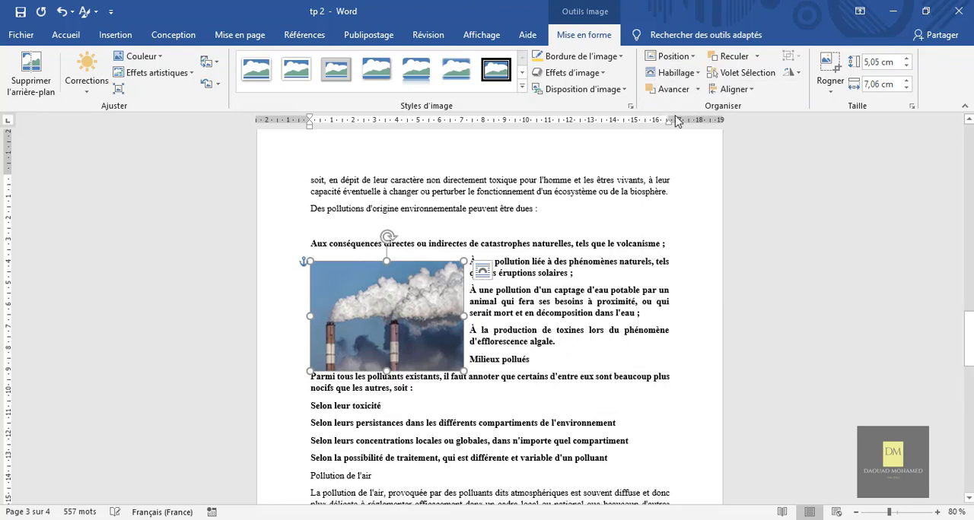
pyautogui.moveTo(376, 311); pyautogui.dragTo(366, 280)
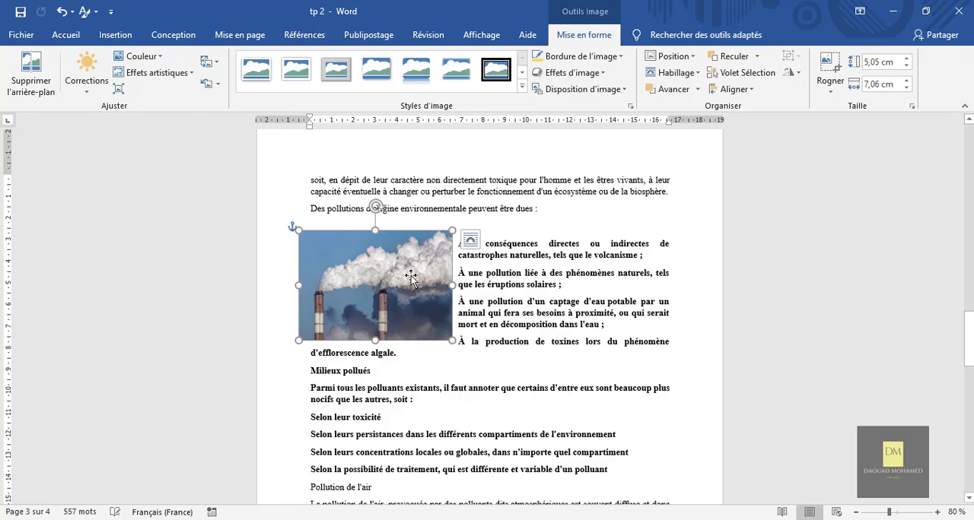
pyautogui.click(656, 301)
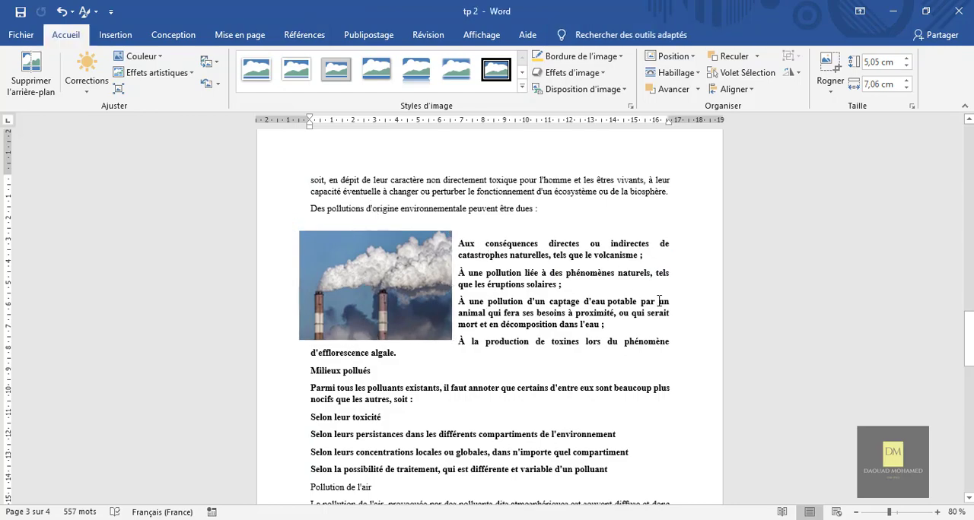
pyautogui.scroll(-6, 658, 300)
pyautogui.scroll(7, 659, 301)
pyautogui.scroll(15, 659, 301)
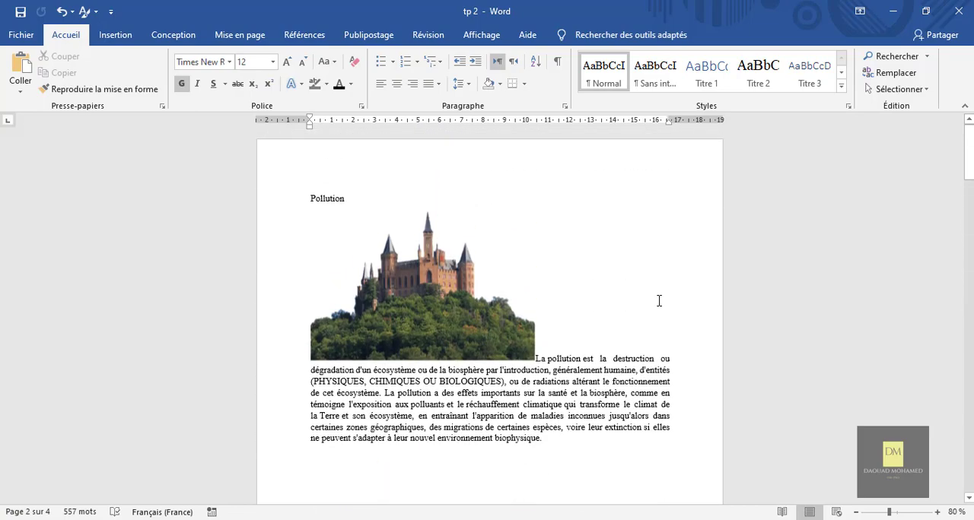
pyautogui.scroll(-4, 658, 298)
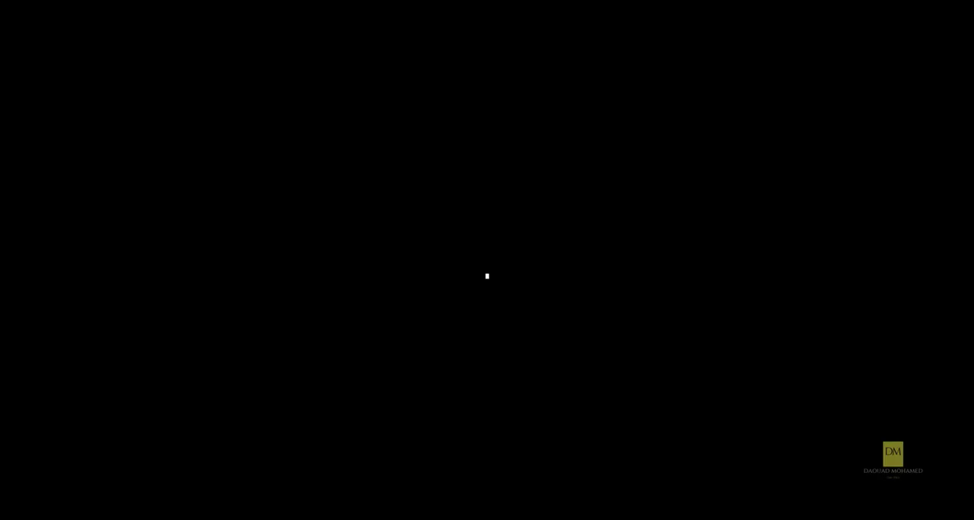